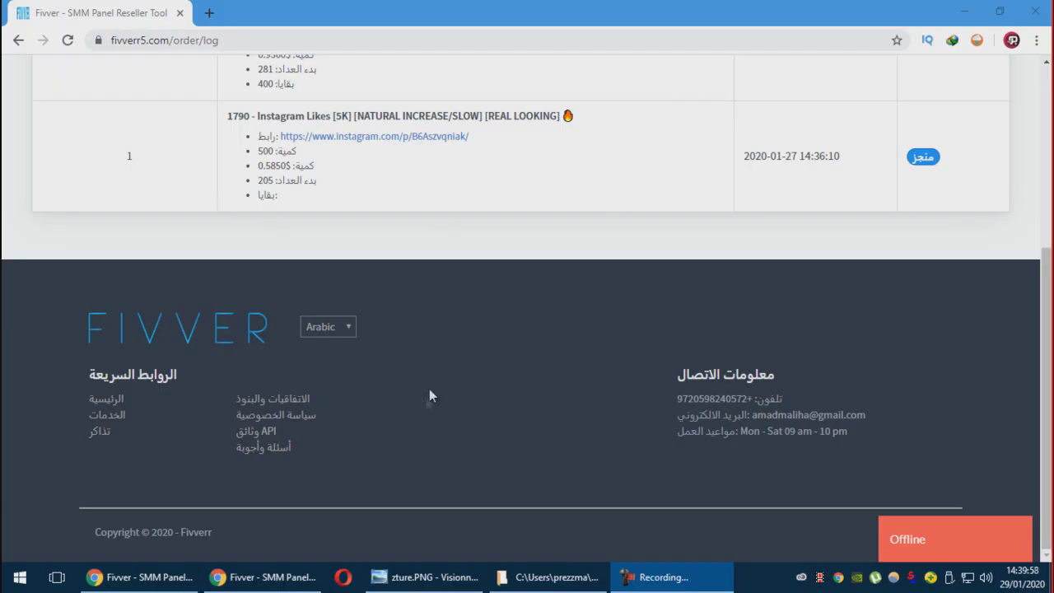
Review the creation date of the Facebook Post Likes order in the order log and open its linked Facebook photo.
scroll(441, 288, "up", 4)
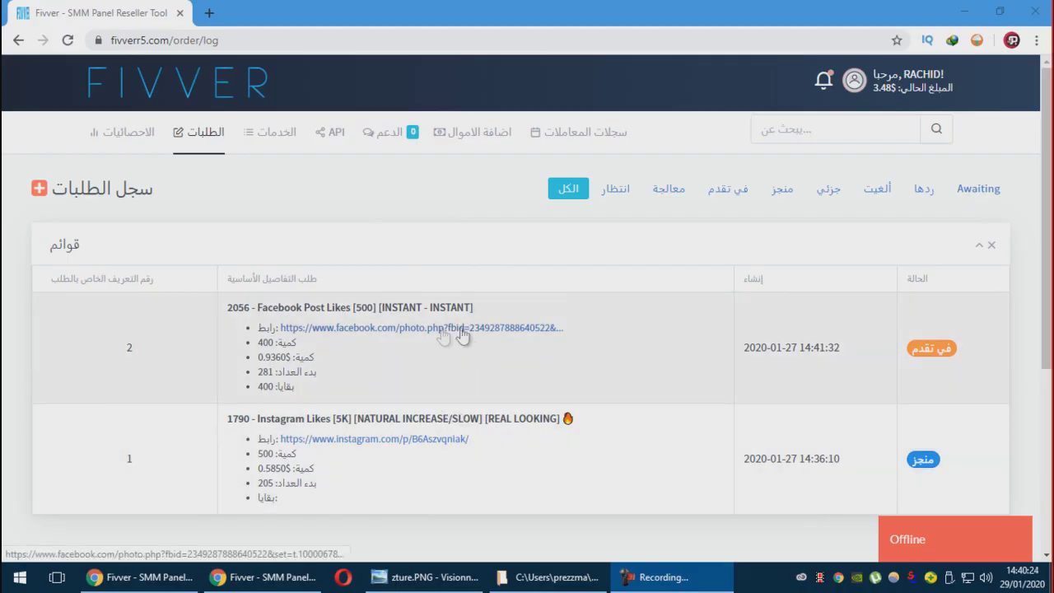
left_click_drag(863, 347, 750, 353)
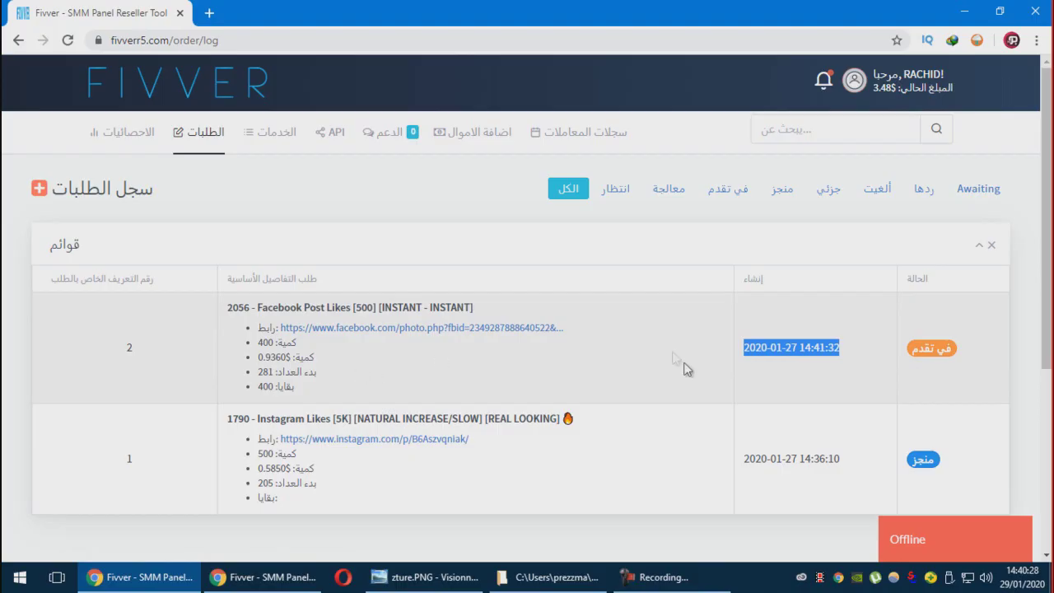
left_click(766, 374)
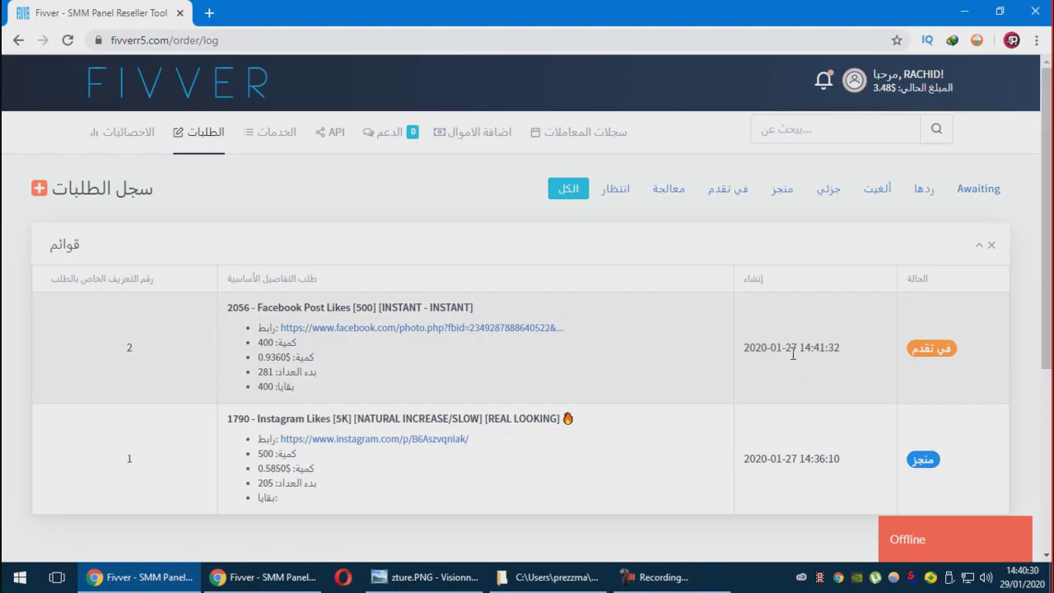
left_click(480, 327)
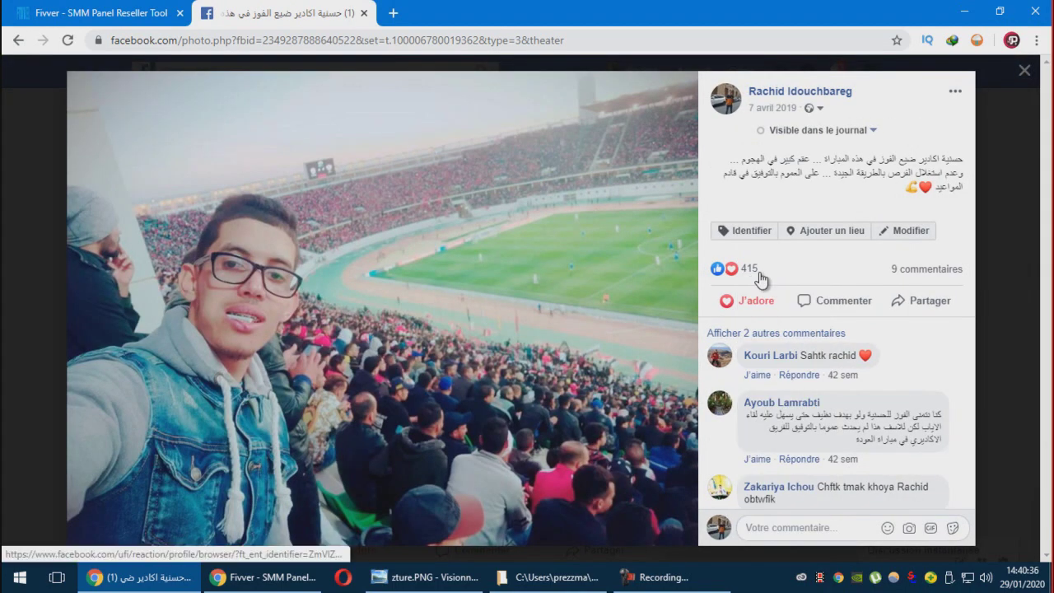
Compare the Facebook photo's current reaction count with the saved earlier screenshot in the Windows photo viewer.
left_click(424, 576)
left_click(576, 543)
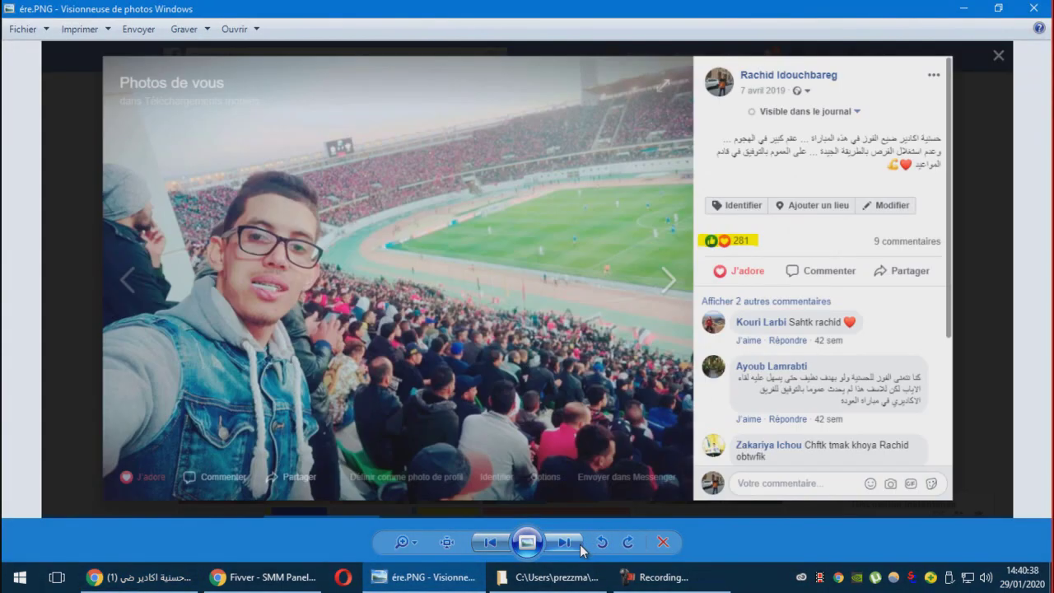
left_click(176, 580)
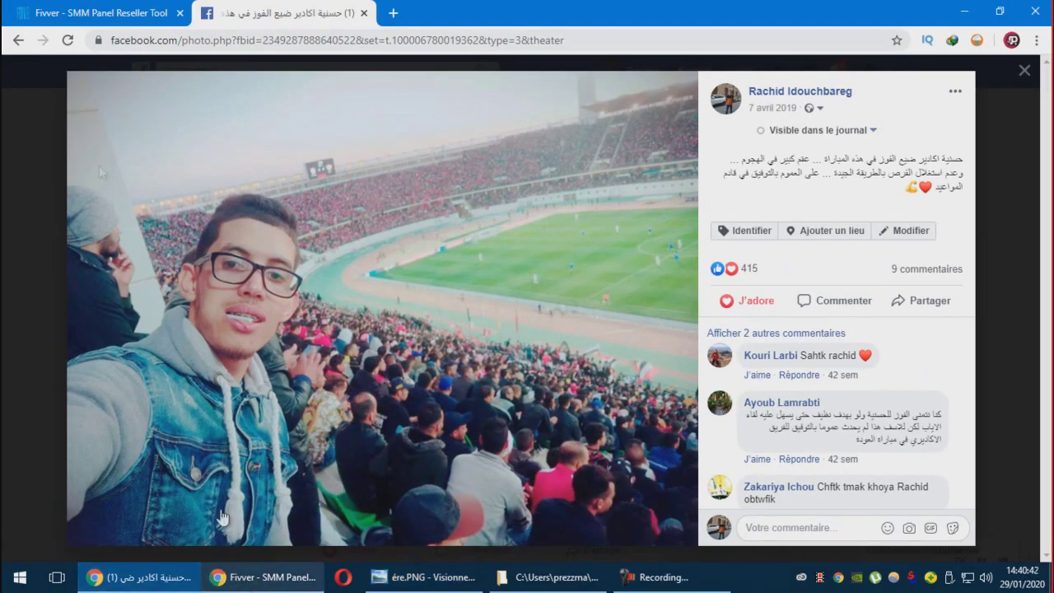
left_click(263, 576)
left_click(138, 576)
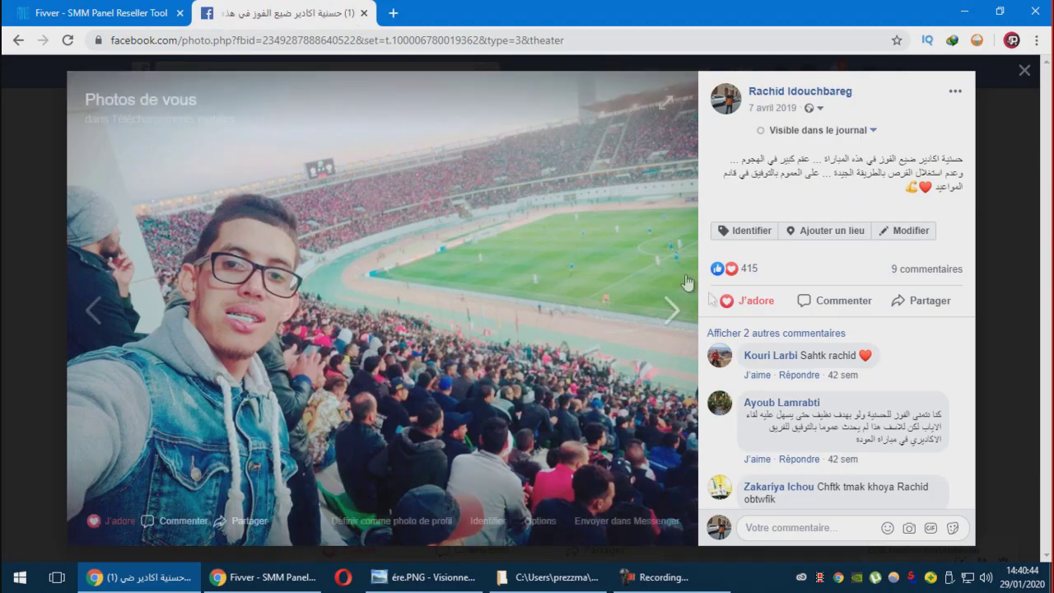
Check the saved screenshot of the Instagram post and open the post linked in the Instagram Likes order.
left_click(156, 13)
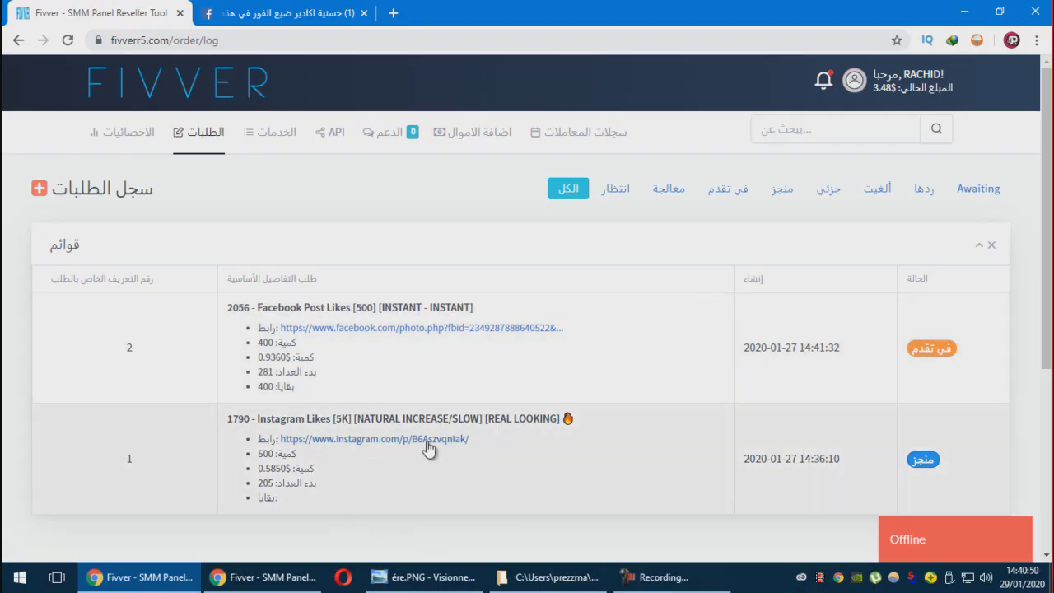
left_click(422, 577)
left_click(565, 544)
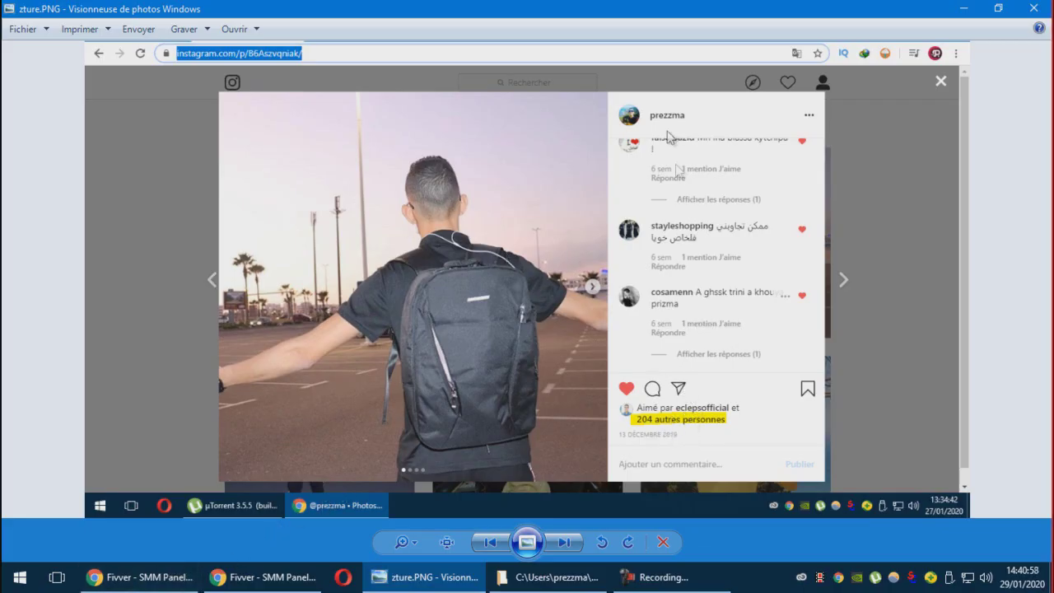
left_click(166, 586)
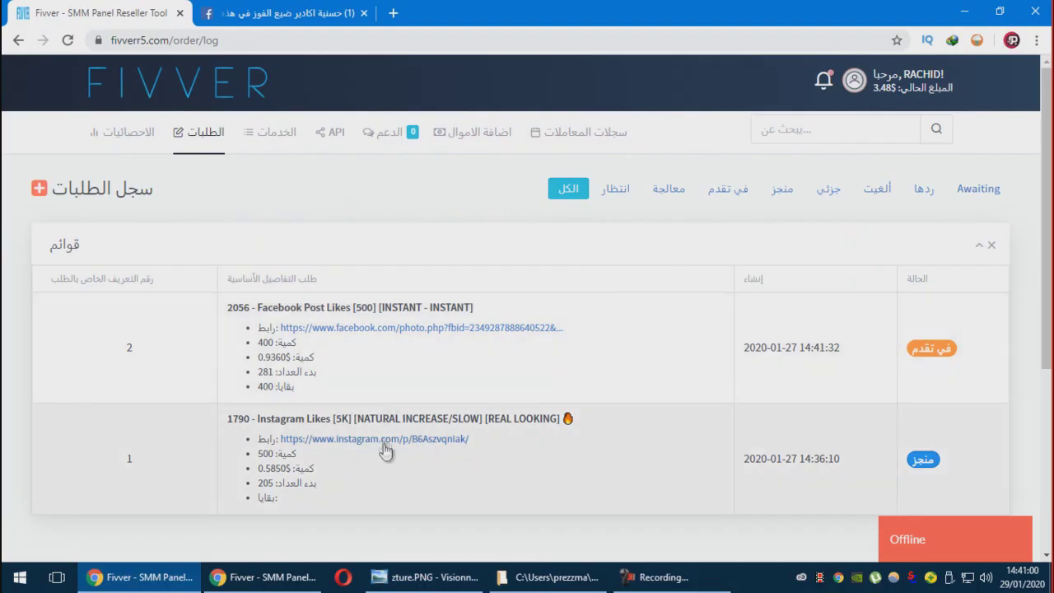
left_click(385, 441)
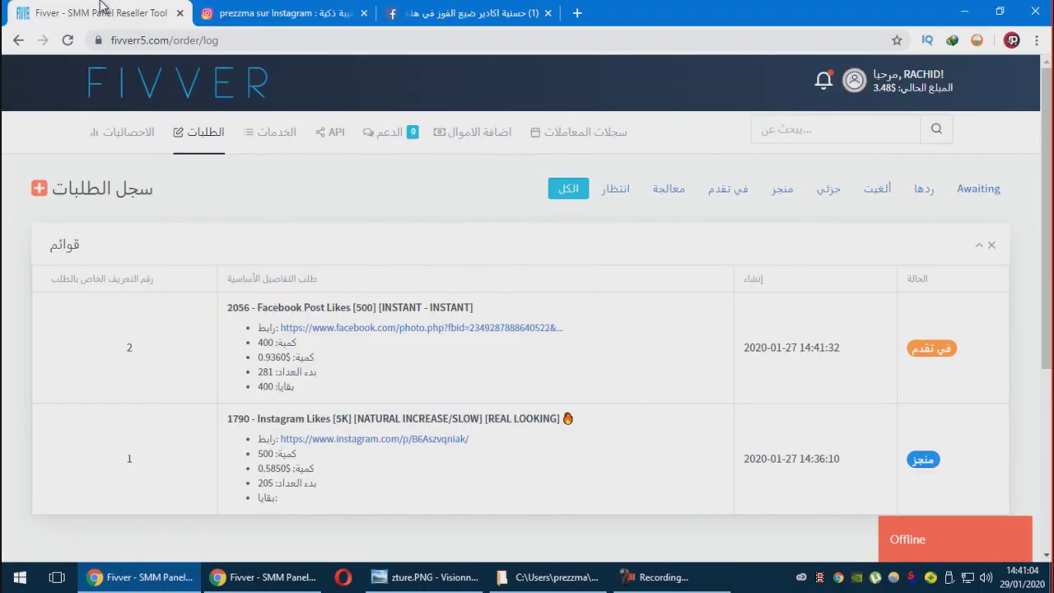
Return to the order log and highlight the ordered quantity of the Instagram Likes order.
left_click(103, 11)
left_click_drag(294, 453, 277, 454)
double_click(261, 454)
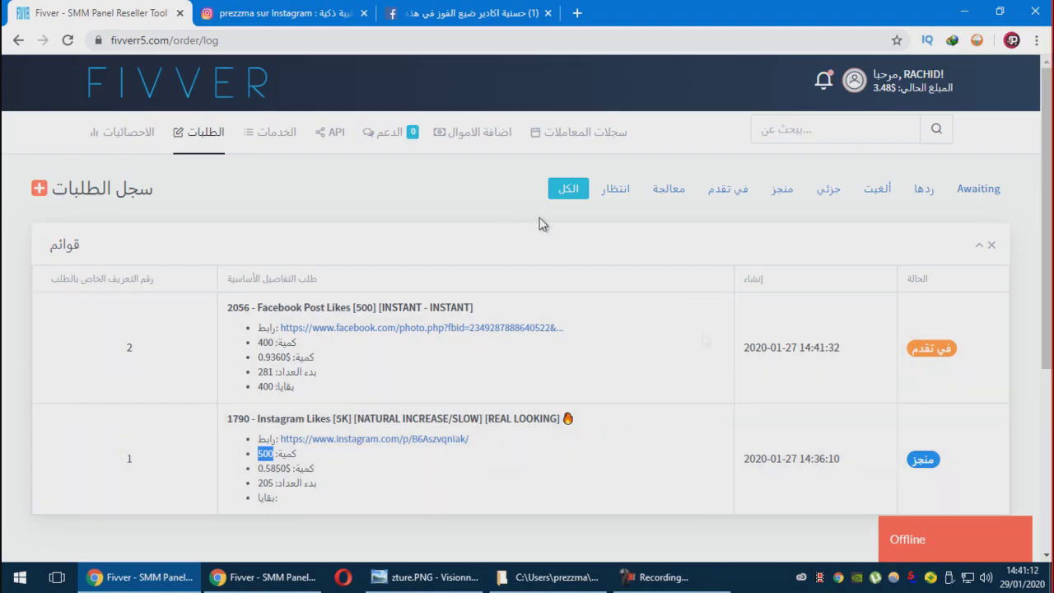
Open the support tickets page and review the subject and request-type options of the new ticket form.
left_click(402, 134)
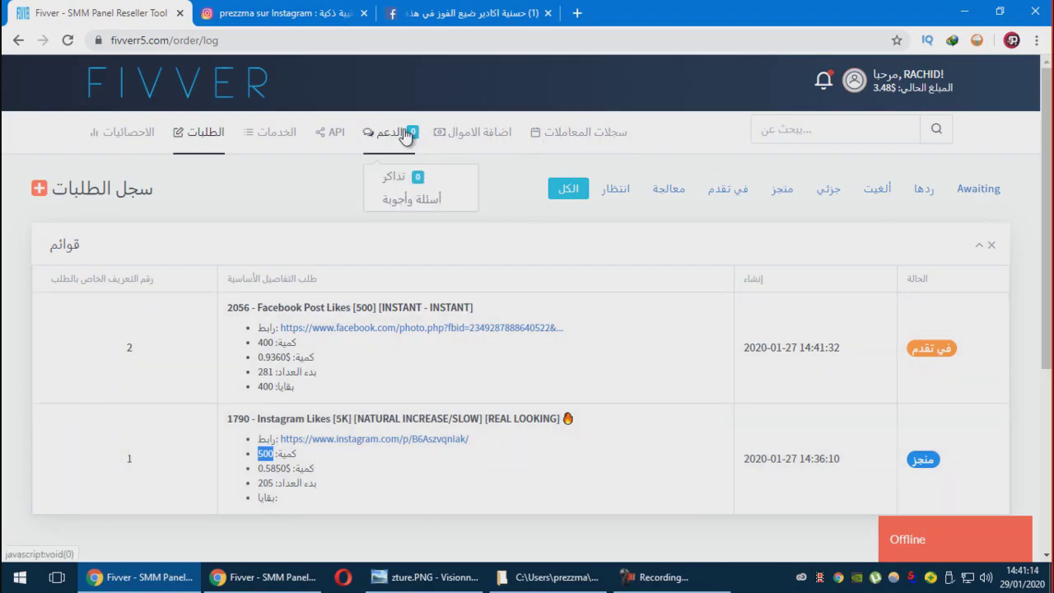
left_click(404, 186)
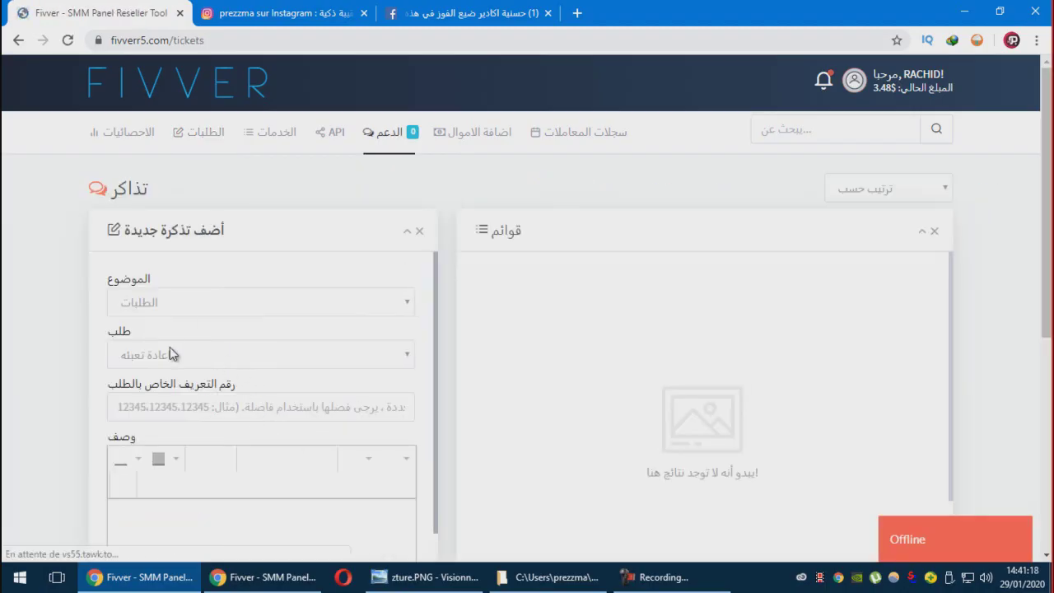
left_click(176, 355)
left_click(33, 395)
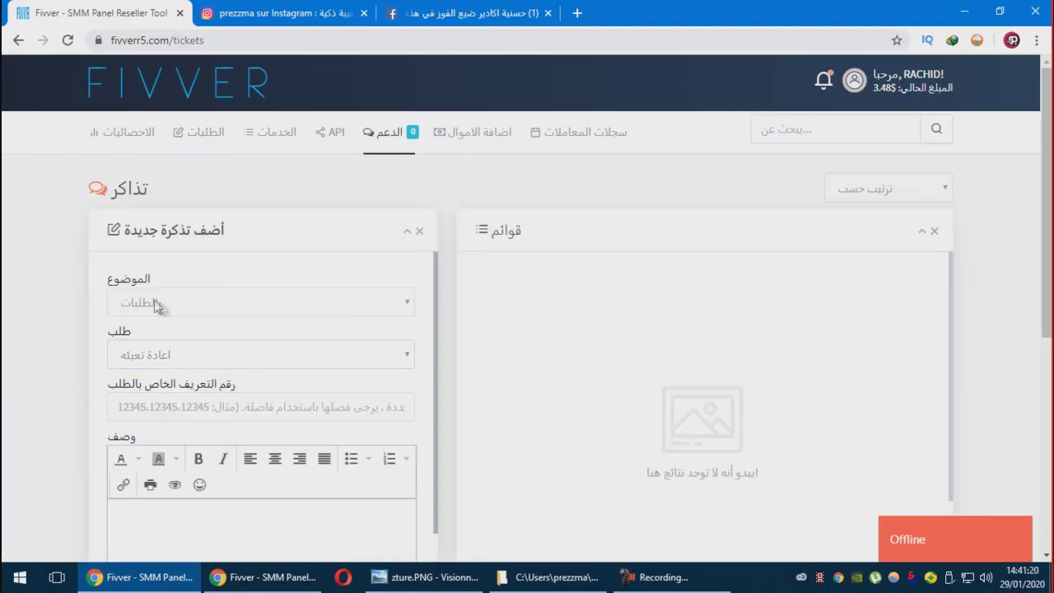
left_click(162, 356)
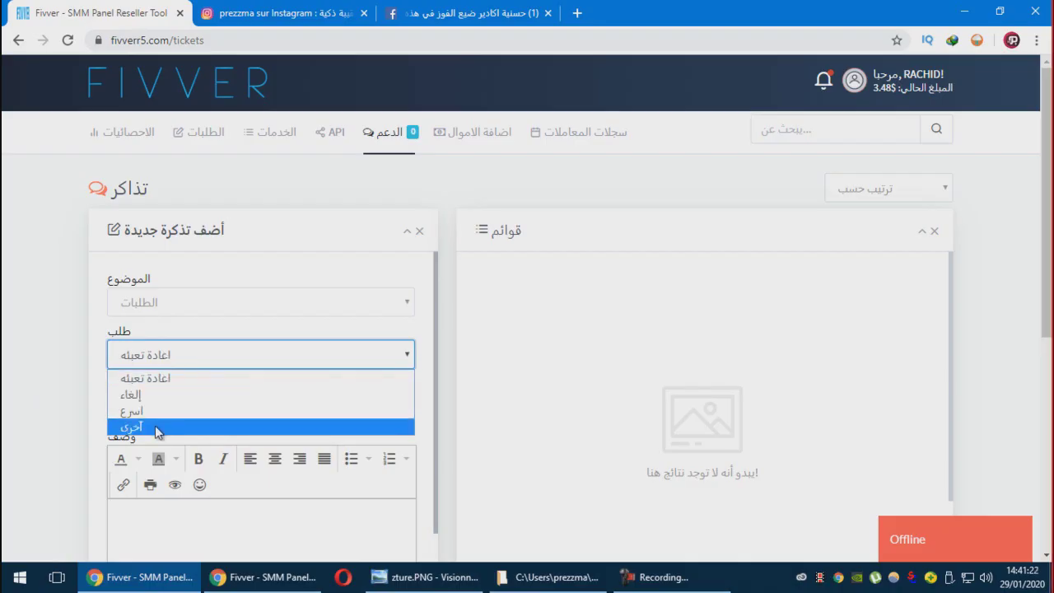
left_click(106, 363)
left_click(173, 302)
left_click(73, 382)
Examine the description and order ID fields of the new ticket form.
scroll(189, 424, "down", 2)
left_click(189, 425)
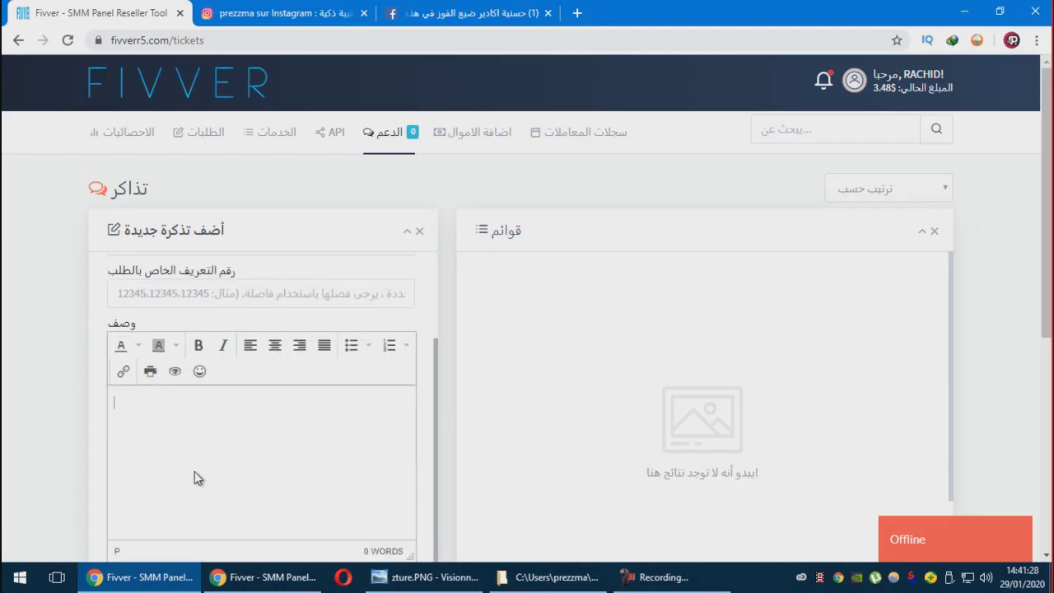
scroll(193, 478, "down", 3)
scroll(198, 247, "up", 2)
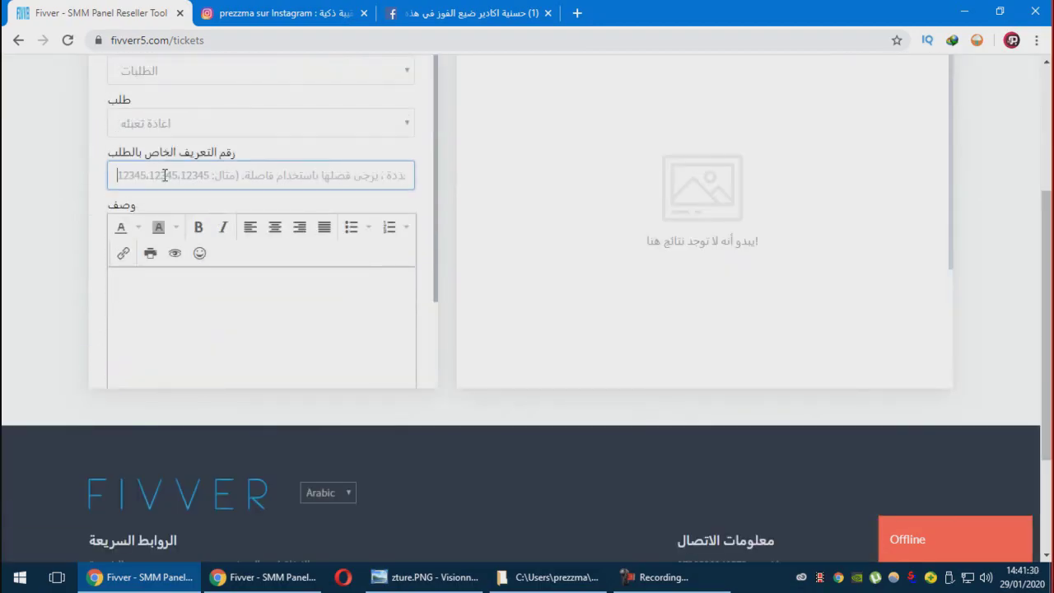
left_click(165, 174)
scroll(514, 250, "up", 5)
Open the order log in a new browser tab and place it directly after the tickets tab.
left_click(207, 136)
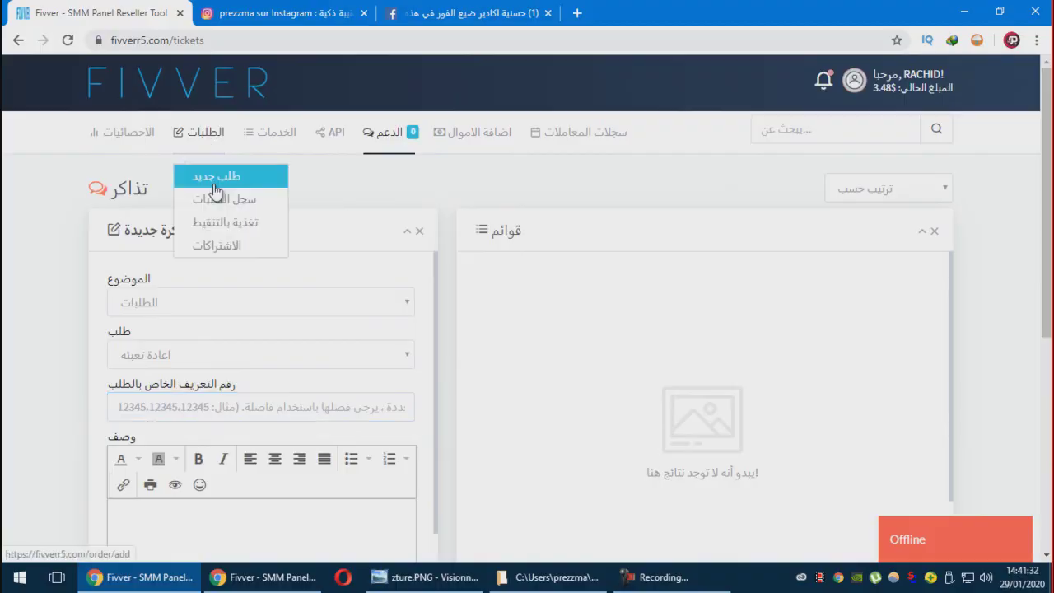
right_click(228, 200)
left_click(305, 202)
left_click(299, 11)
left_click(470, 13)
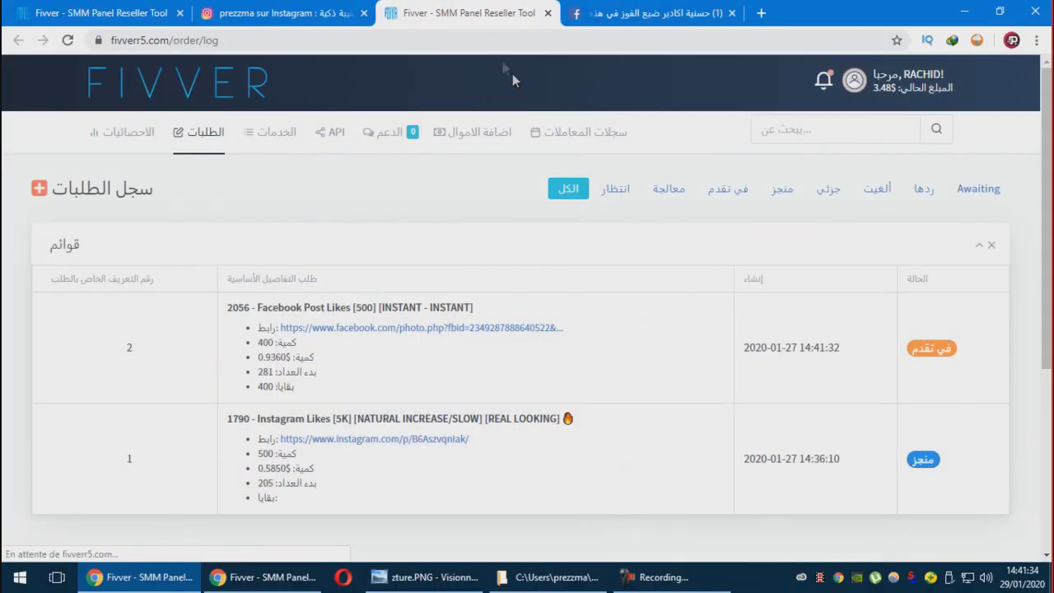
left_click_drag(470, 13, 288, 12)
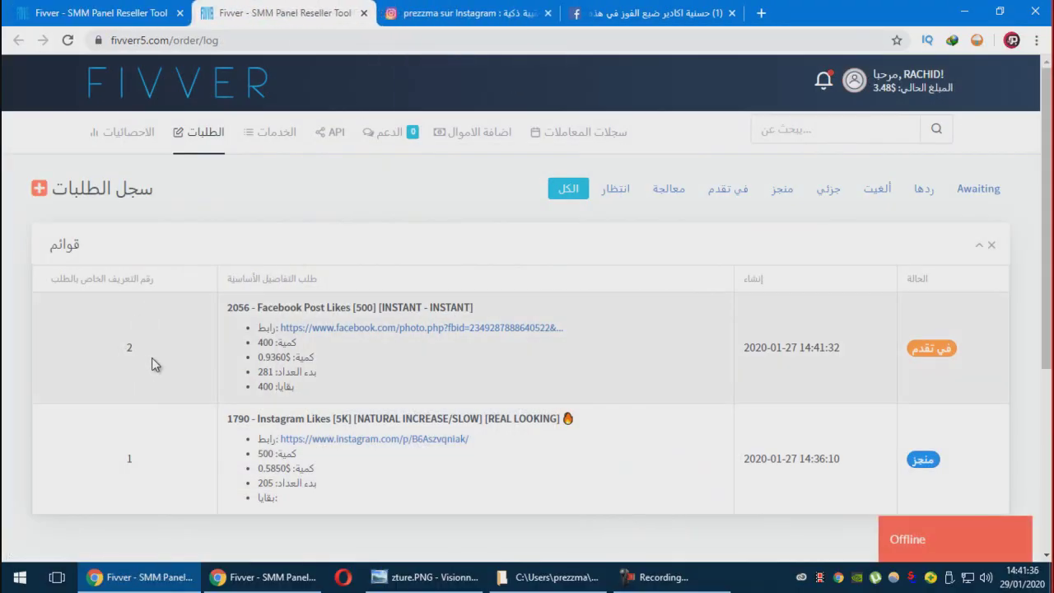
Go back to the tickets page and look over the whole new ticket form again.
left_click(118, 12)
scroll(265, 435, "down", 10)
scroll(202, 292, "up", 10)
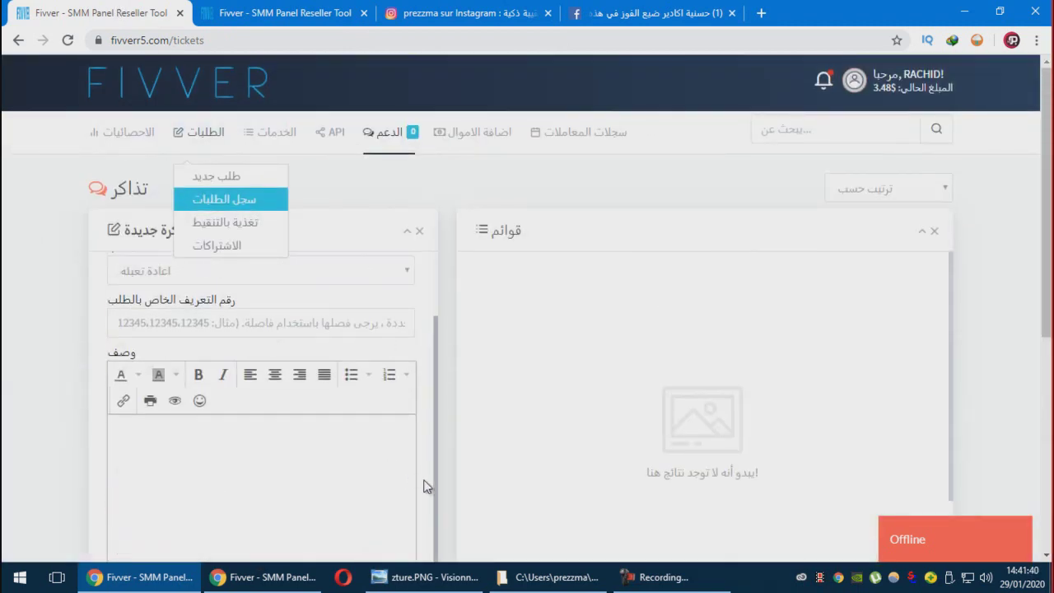
scroll(427, 486, "up", 1)
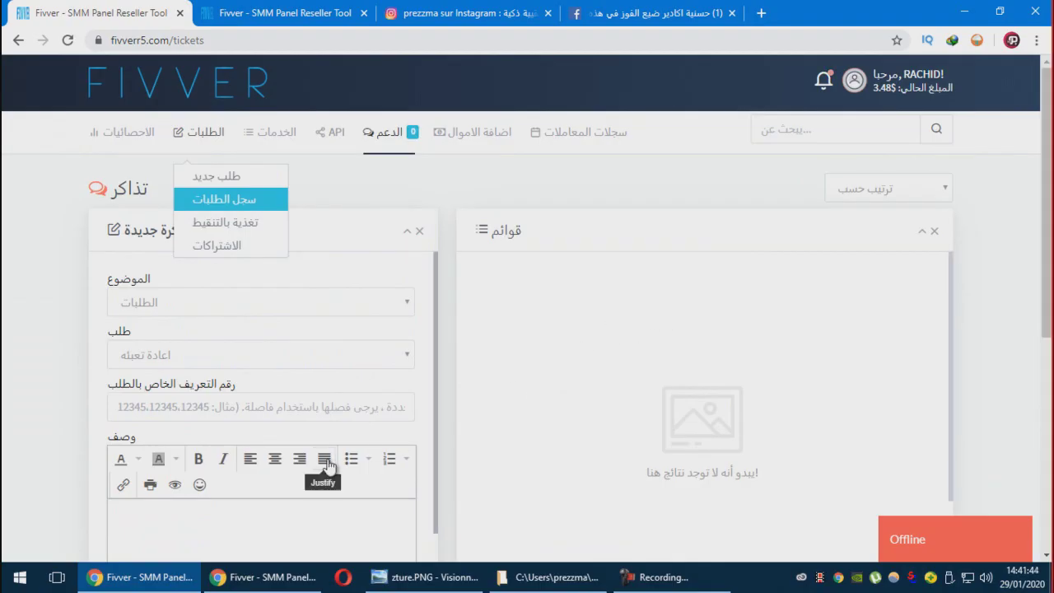
View the site's account sign-up page and its login page in the private browser window.
key("alt+Tab")
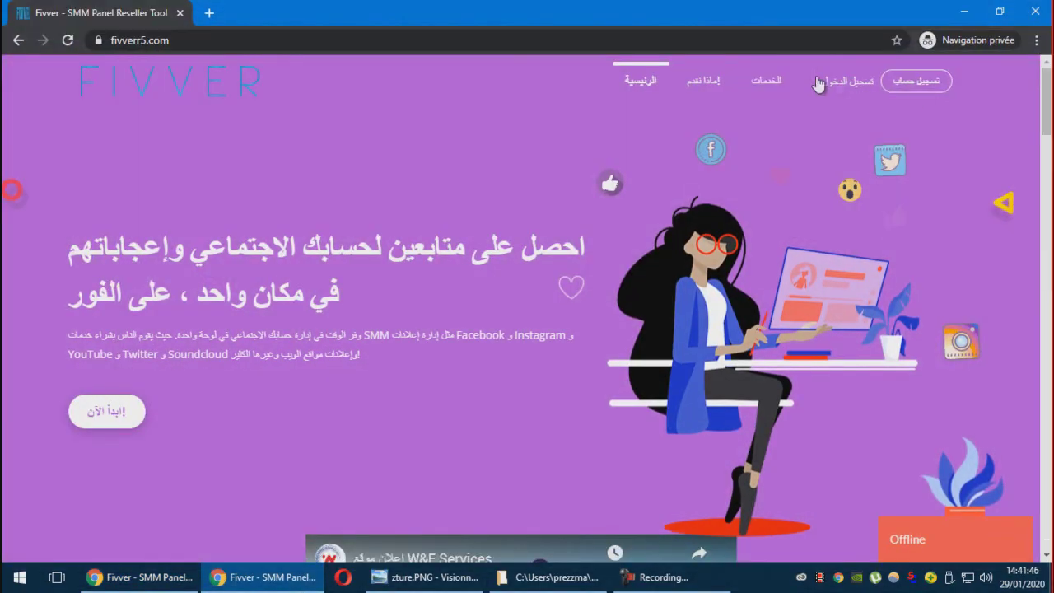
left_click(916, 82)
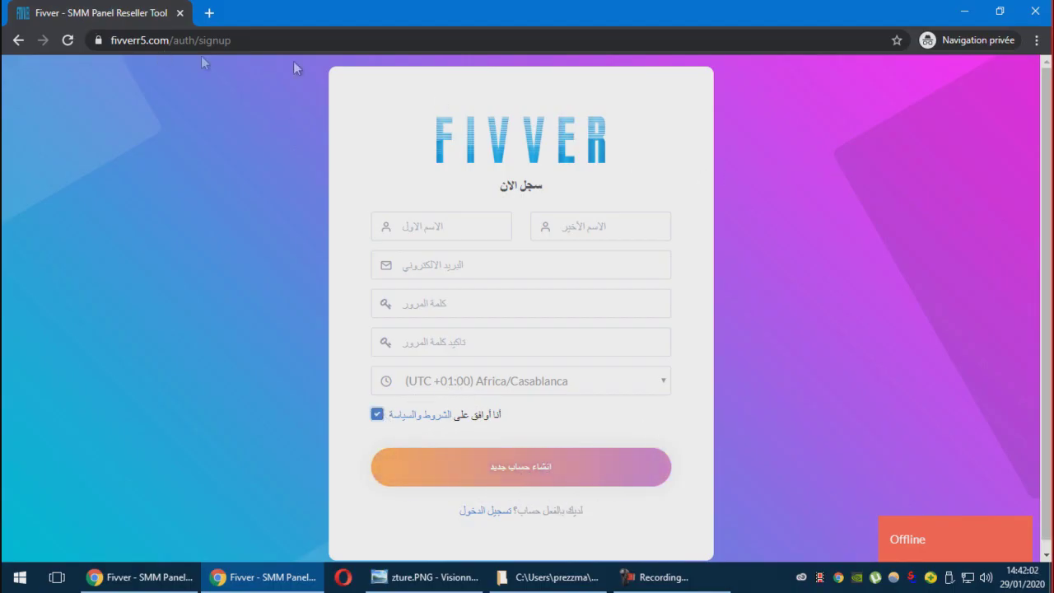
left_click(485, 135)
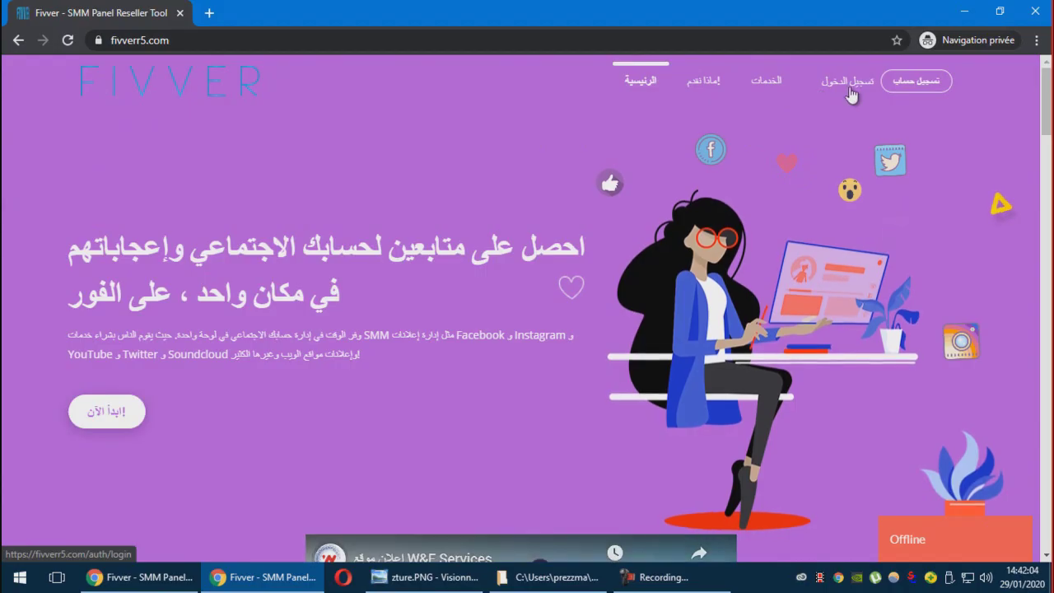
left_click(851, 92)
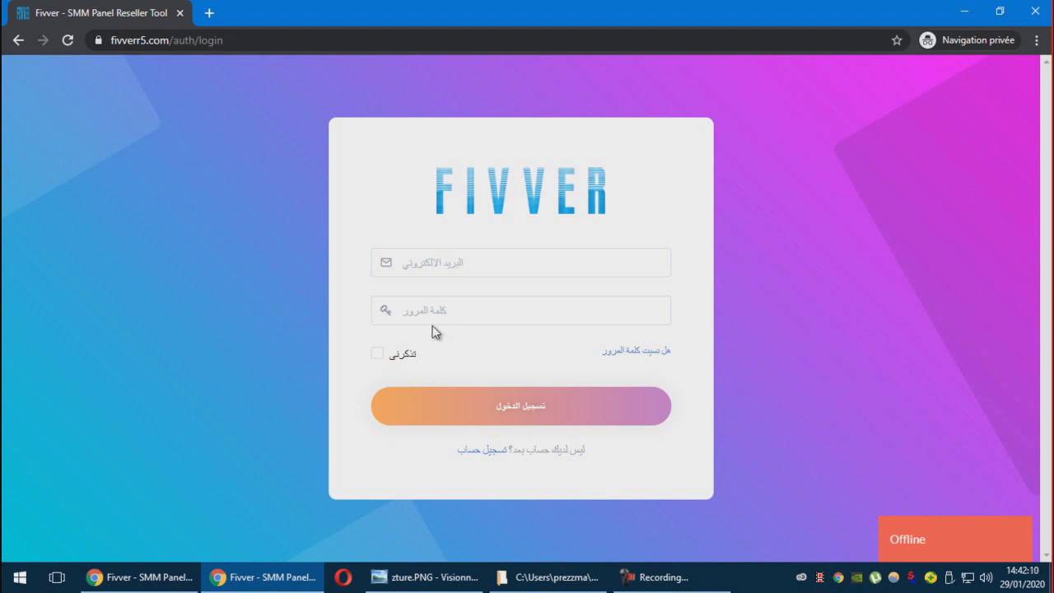
left_click(377, 359)
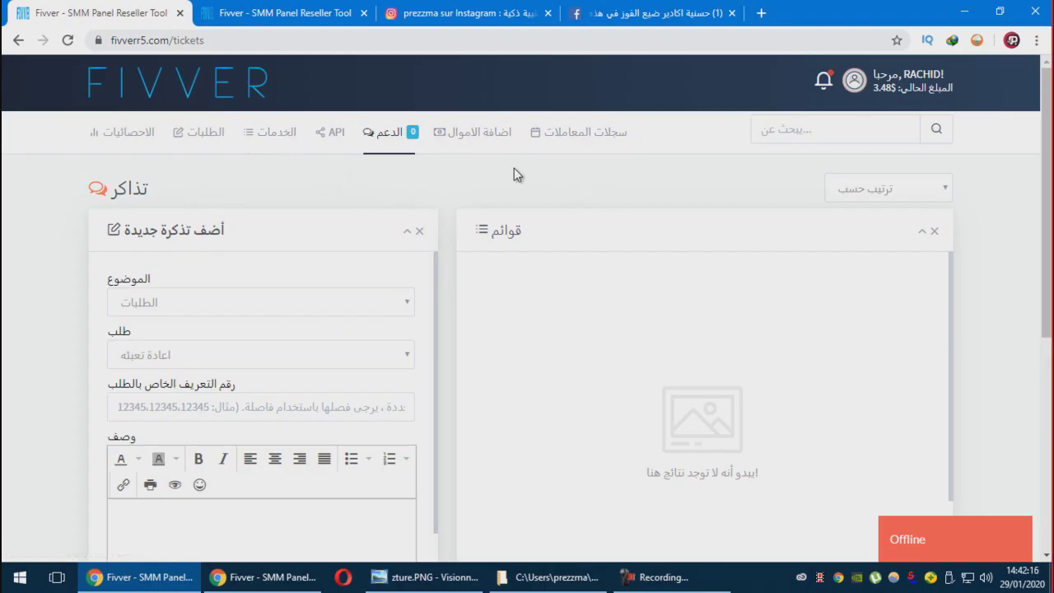
Open the add-funds page in the signed-in window and view the Perfectmoney and manual payment options.
left_click(498, 142)
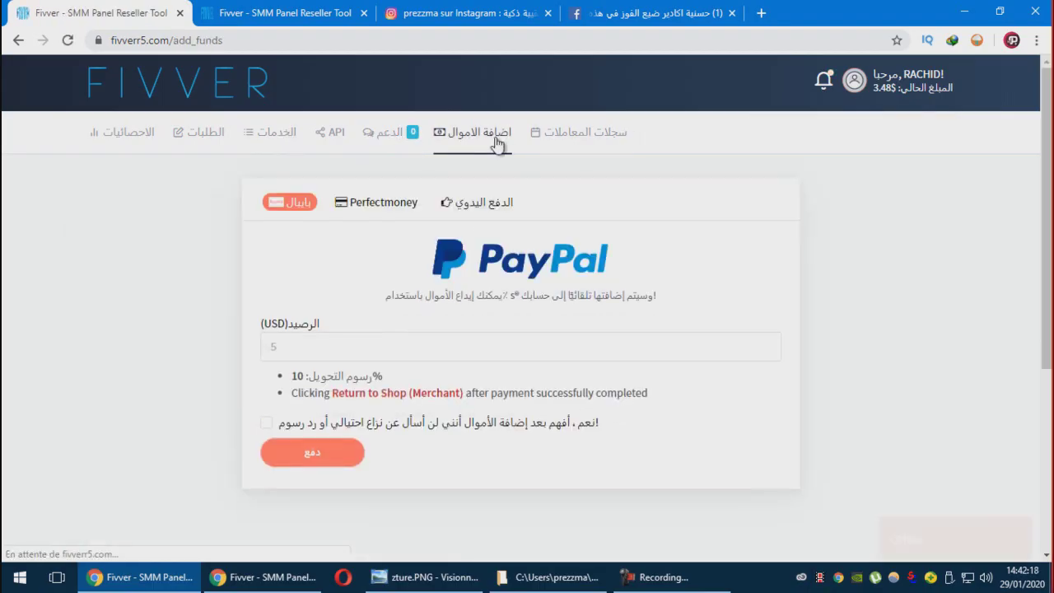
left_click(381, 206)
left_click(479, 202)
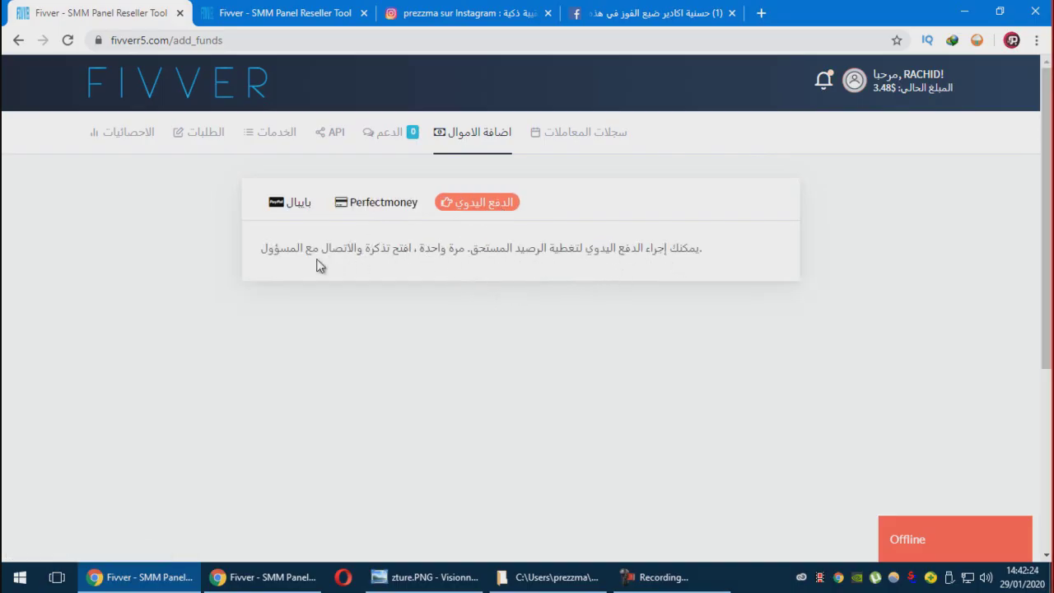
Choose PayPal, accept the no-dispute statement, proceed to checkout with a 5 USD deposit, and return to the add-funds page.
left_click(283, 207)
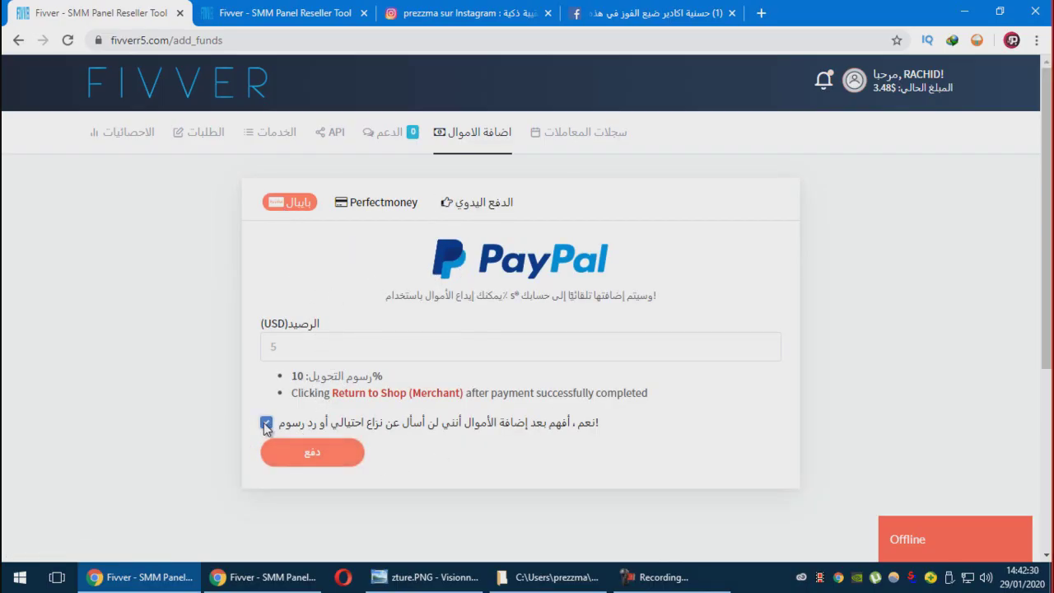
left_click(407, 349)
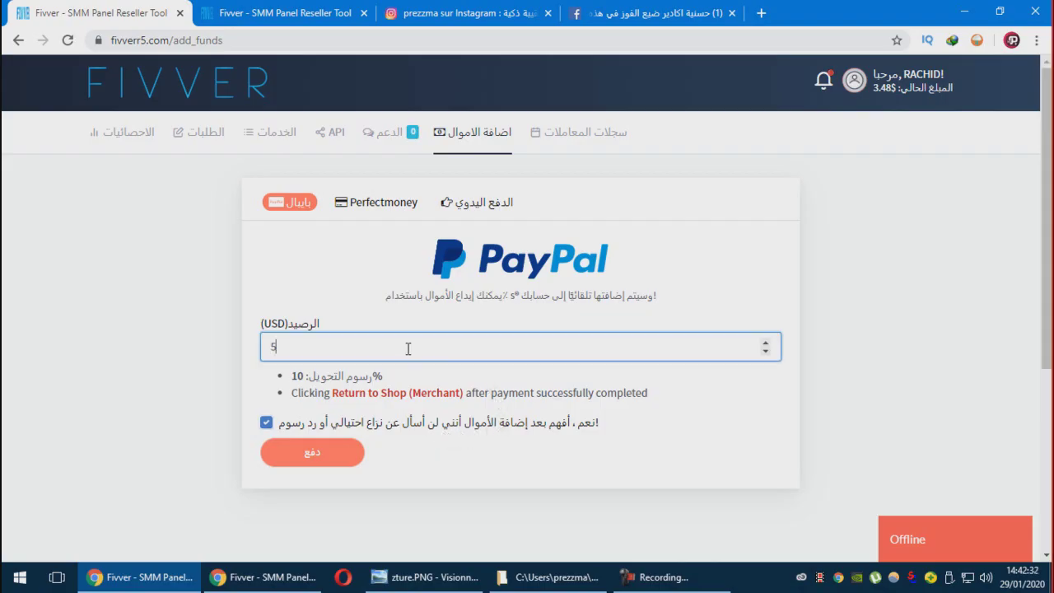
left_click(349, 455)
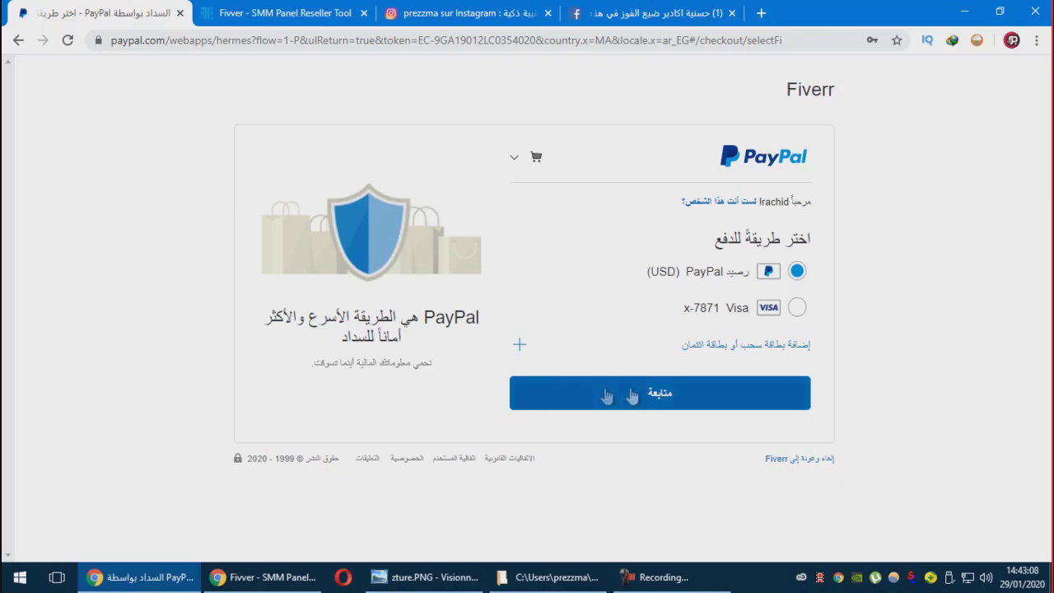
left_click(19, 40)
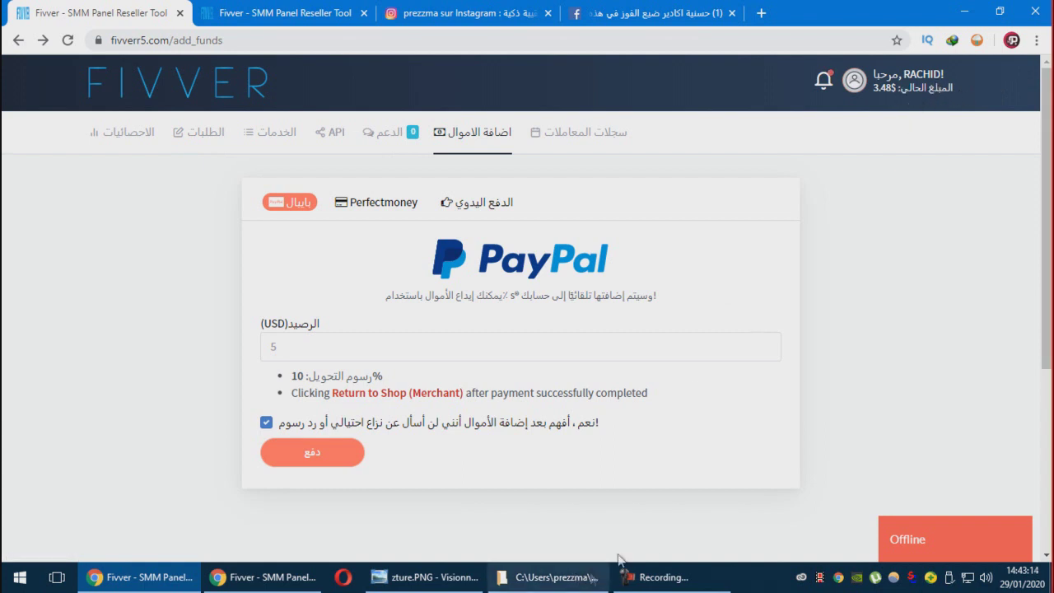
left_click(664, 577)
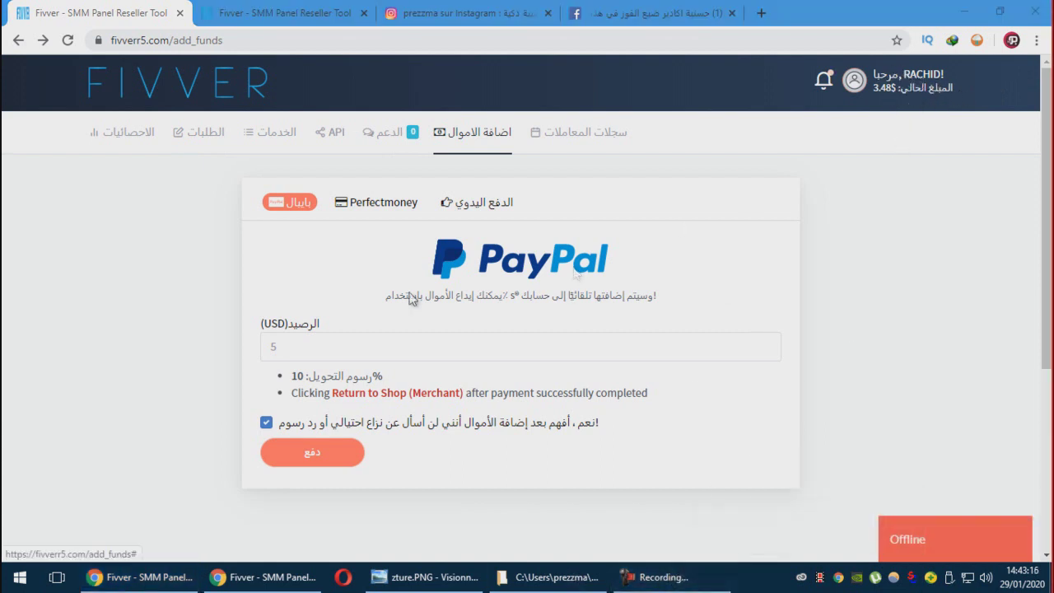
Open the form for placing a new order from the orders section.
left_click(207, 142)
left_click(207, 174)
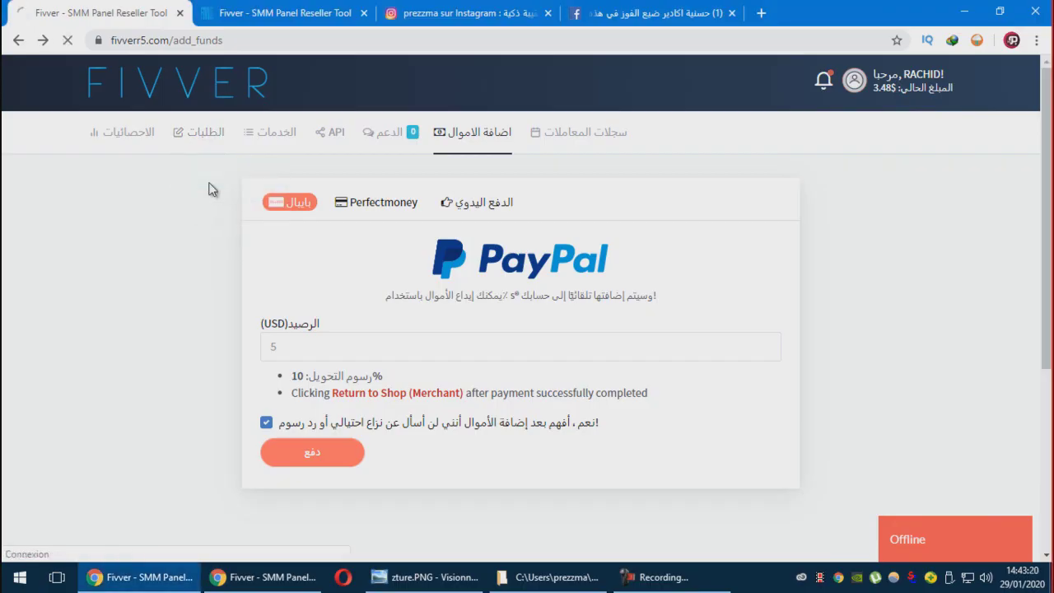
scroll(309, 205, "down", 1)
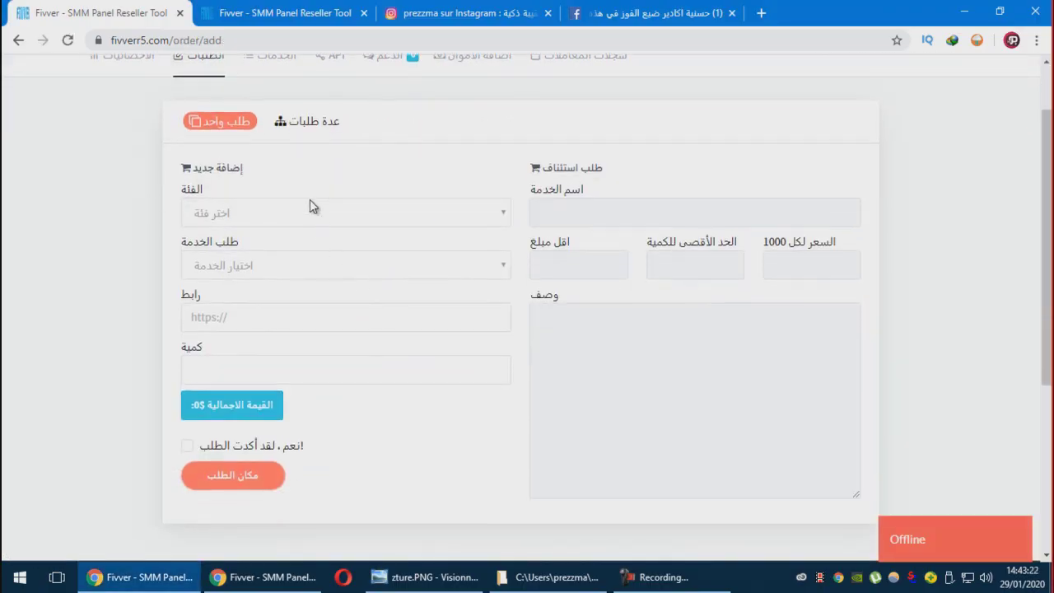
Look through the complete list of service categories in the new order form, from Instagram to Steam, and return to the Facebook and Youtube entries.
left_click(310, 207)
scroll(315, 349, "up", 1)
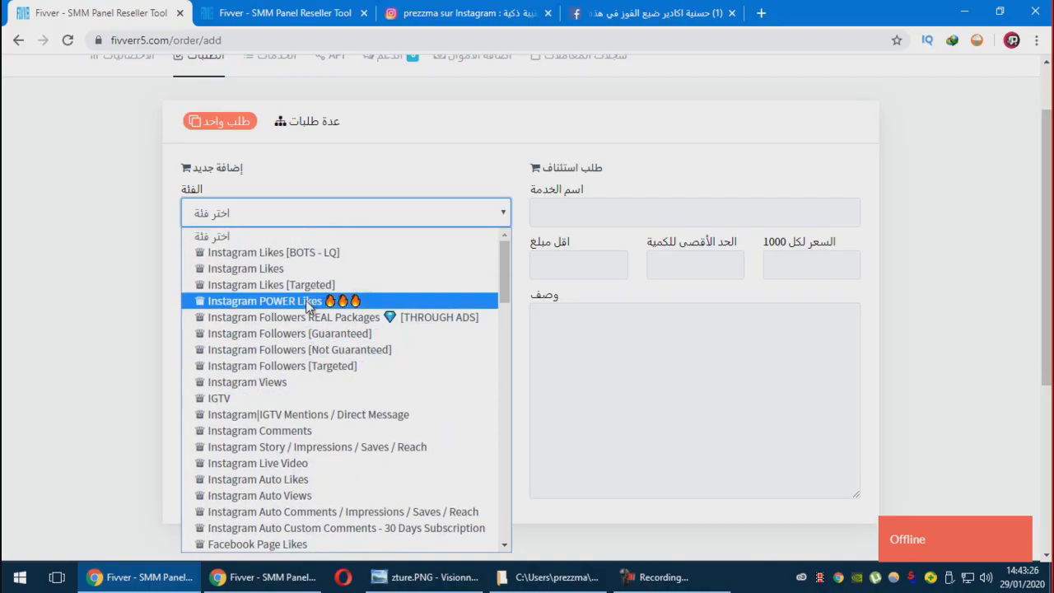
scroll(321, 366, "down", 2)
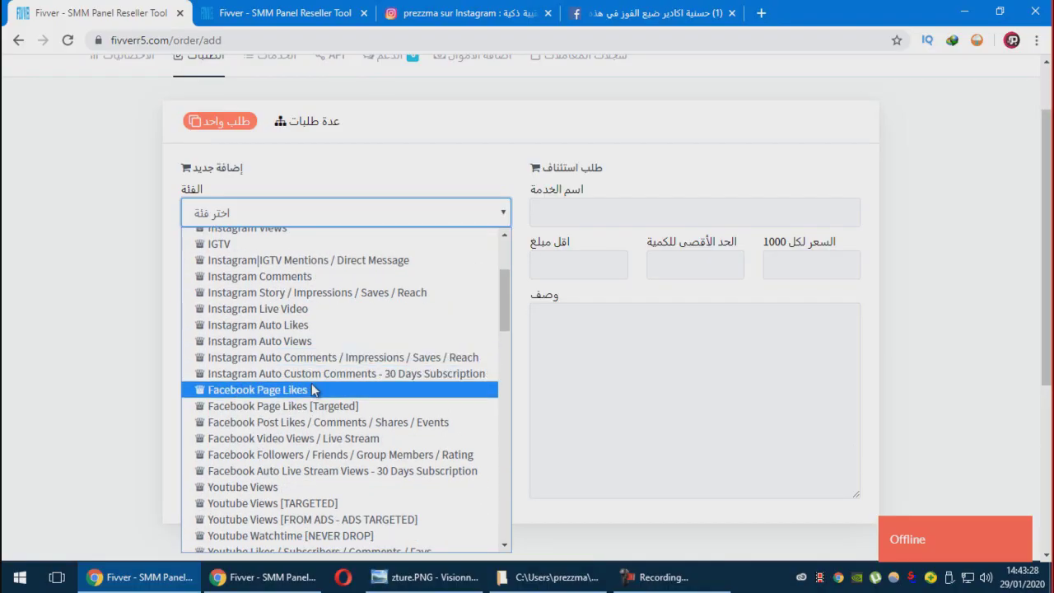
scroll(311, 389, "down", 4)
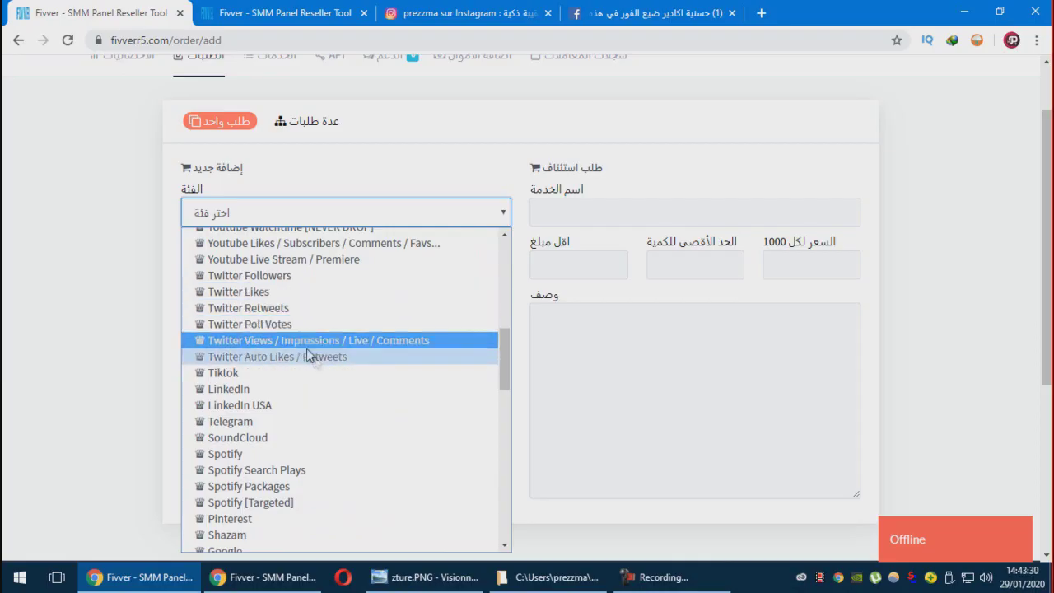
scroll(321, 374, "down", 2)
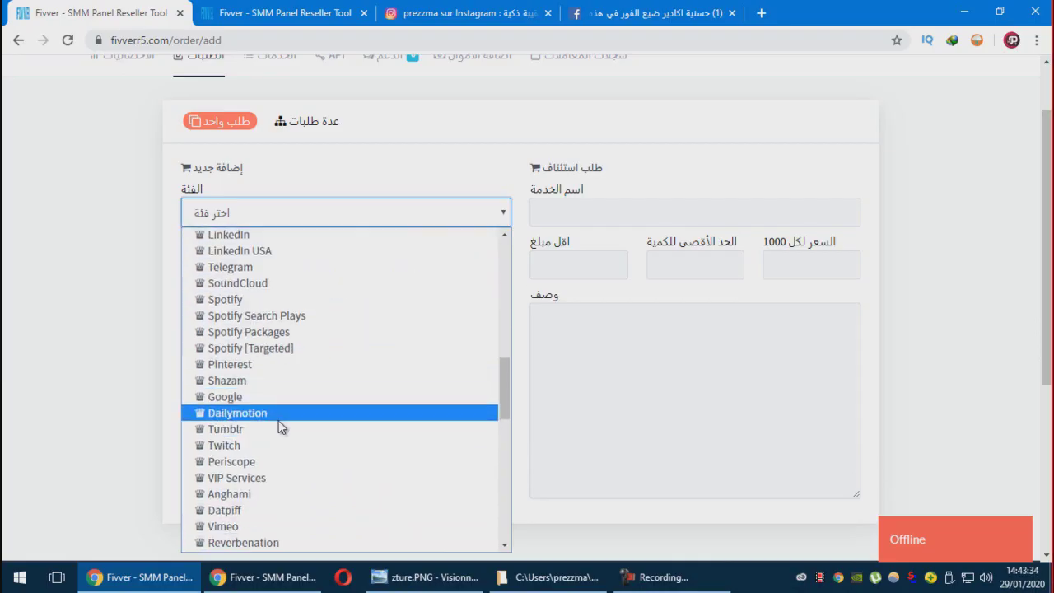
scroll(281, 428, "down", 1)
scroll(284, 429, "down", 1)
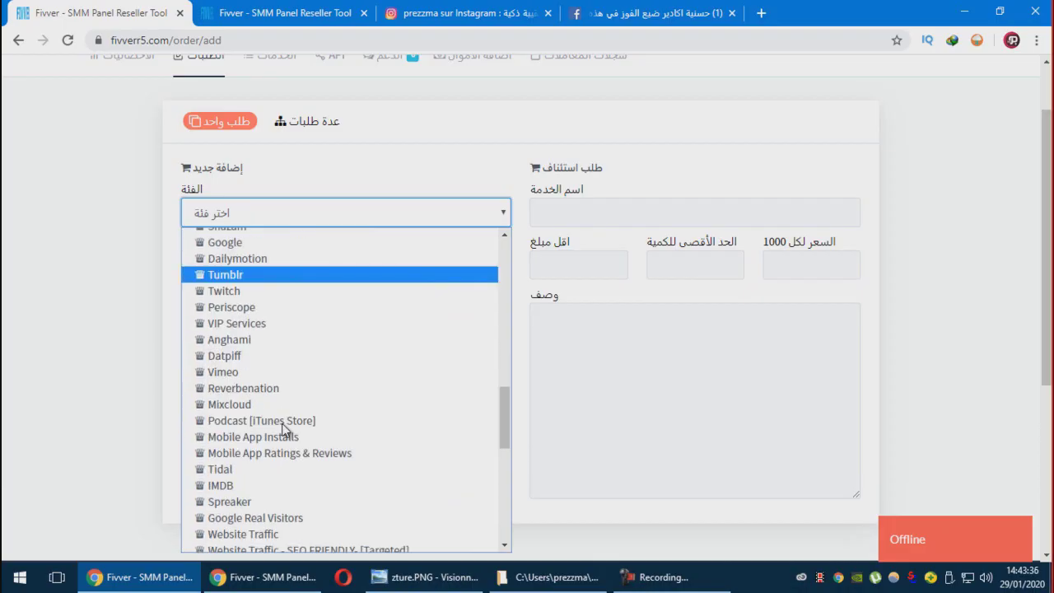
scroll(283, 428, "down", 4)
scroll(297, 431, "down", 2)
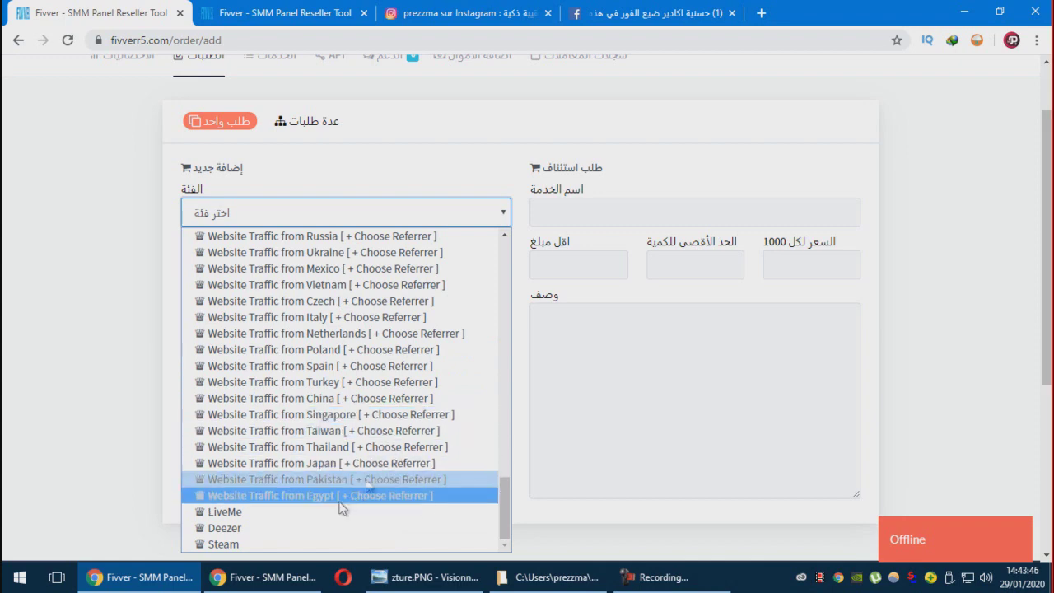
scroll(288, 461, "up", 4)
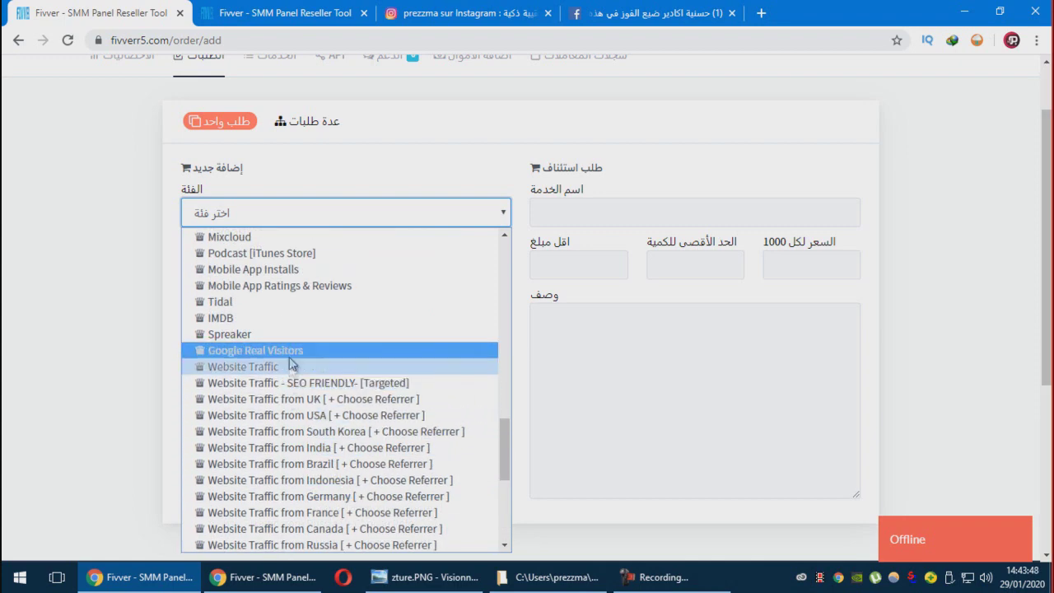
scroll(289, 366, "up", 10)
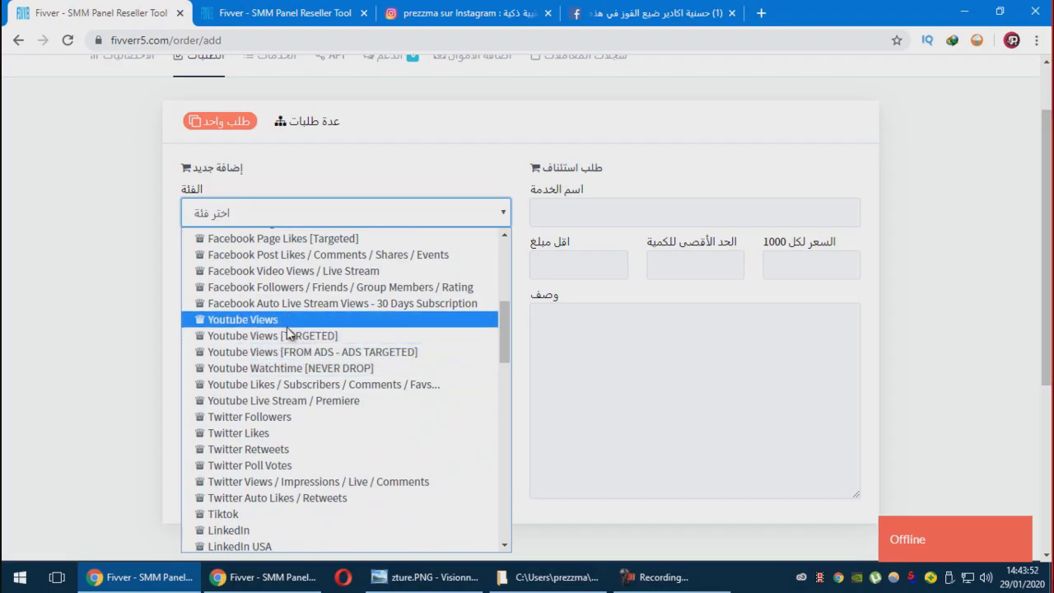
scroll(329, 402, "up", 2)
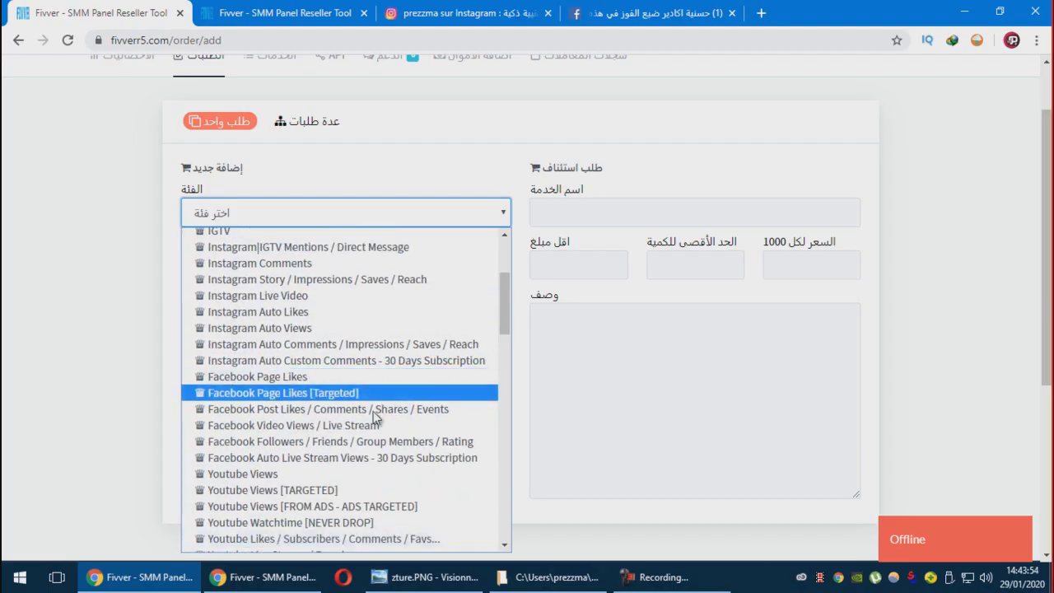
Choose the category Youtube Likes / Subscribers / Comments / Favs... and the service Youtube Shares [50K] [USA] [R∞] at $1.95.
left_click(331, 535)
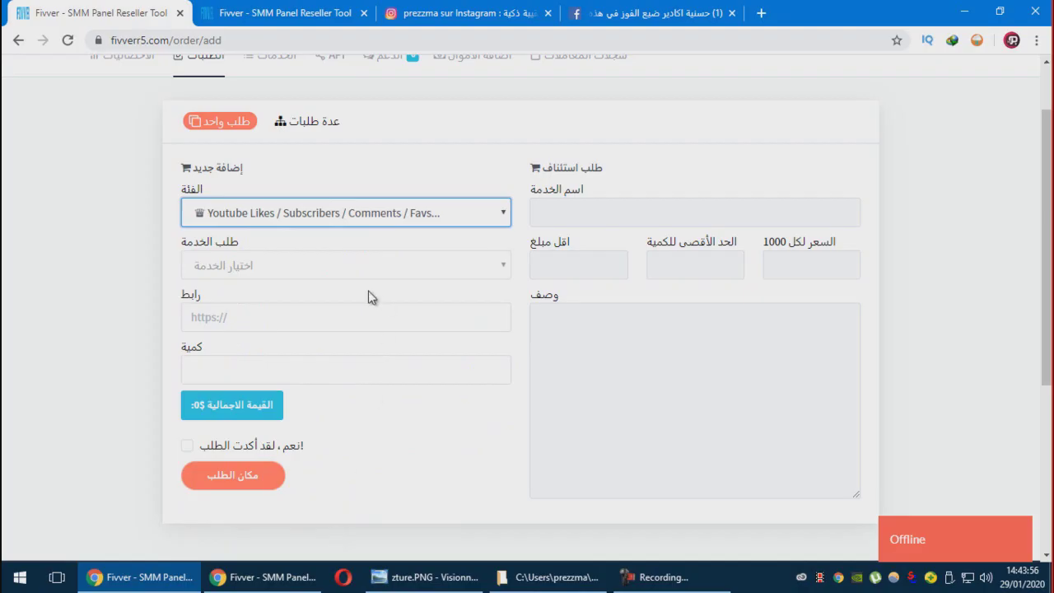
left_click(298, 265)
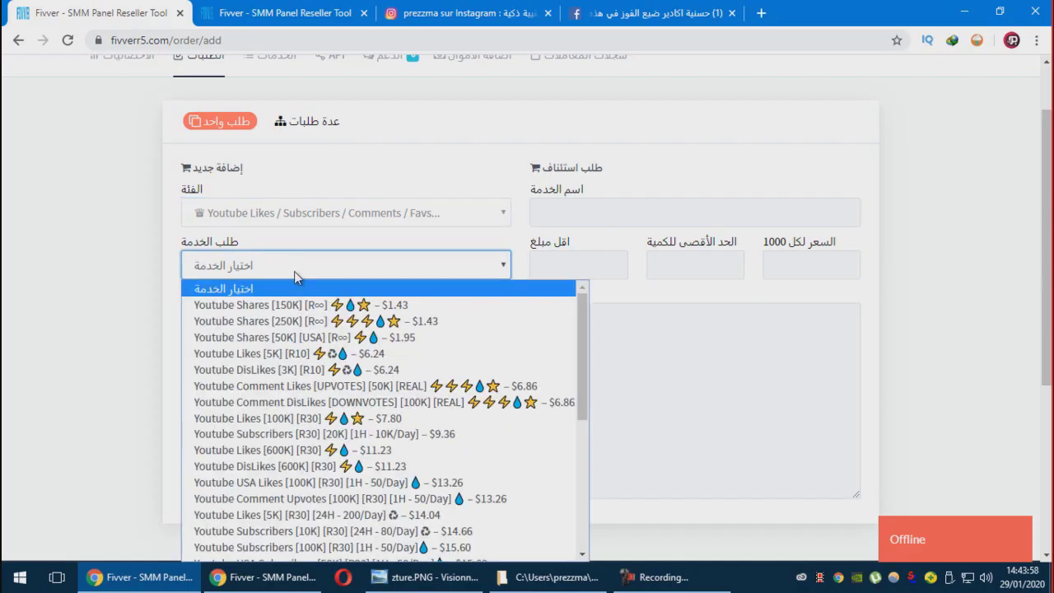
left_click(301, 342)
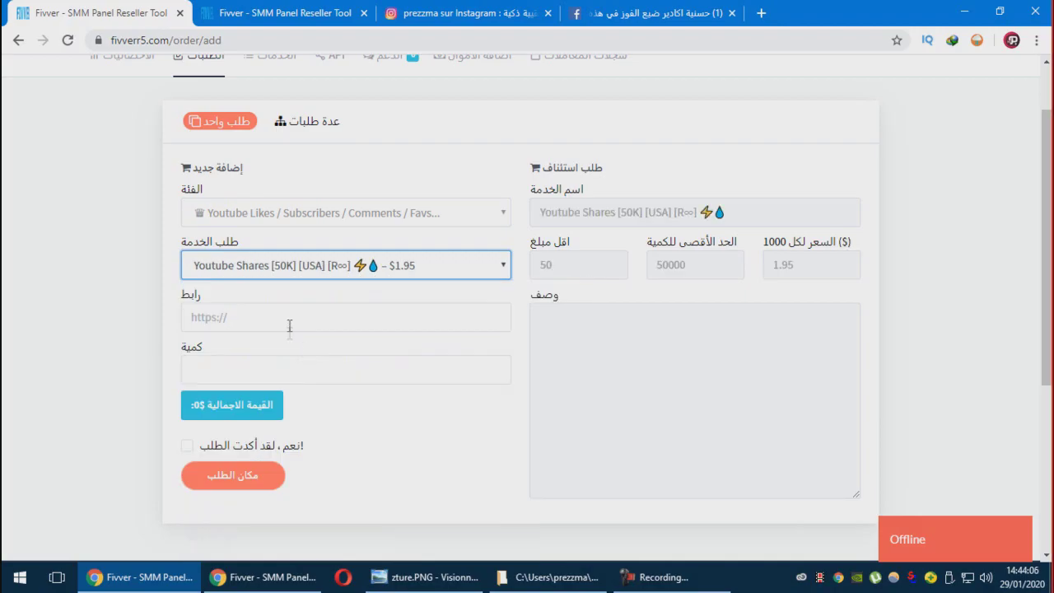
left_click(241, 327)
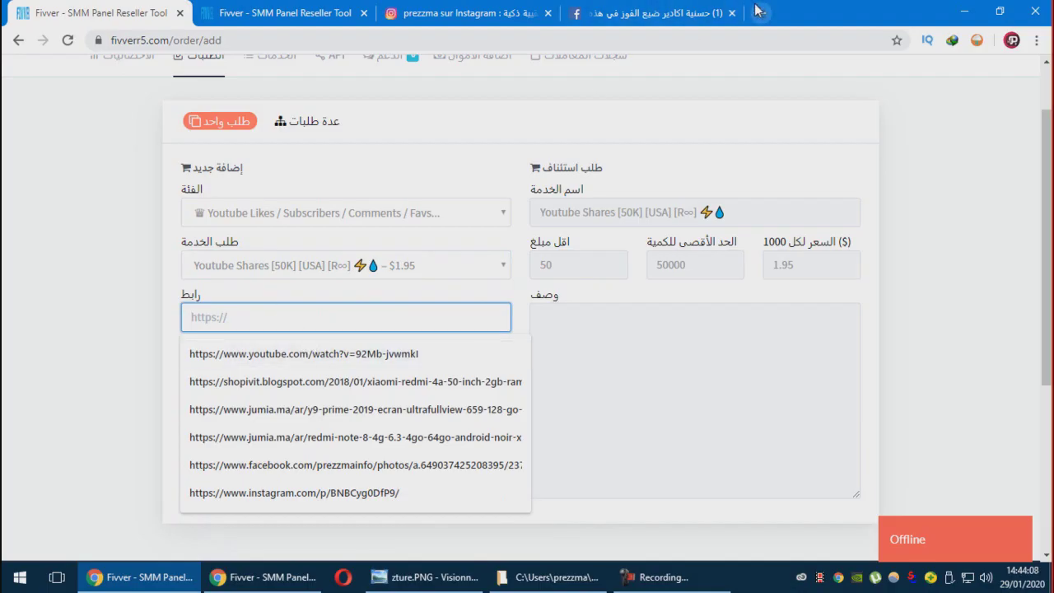
left_click(311, 363)
left_click(261, 365)
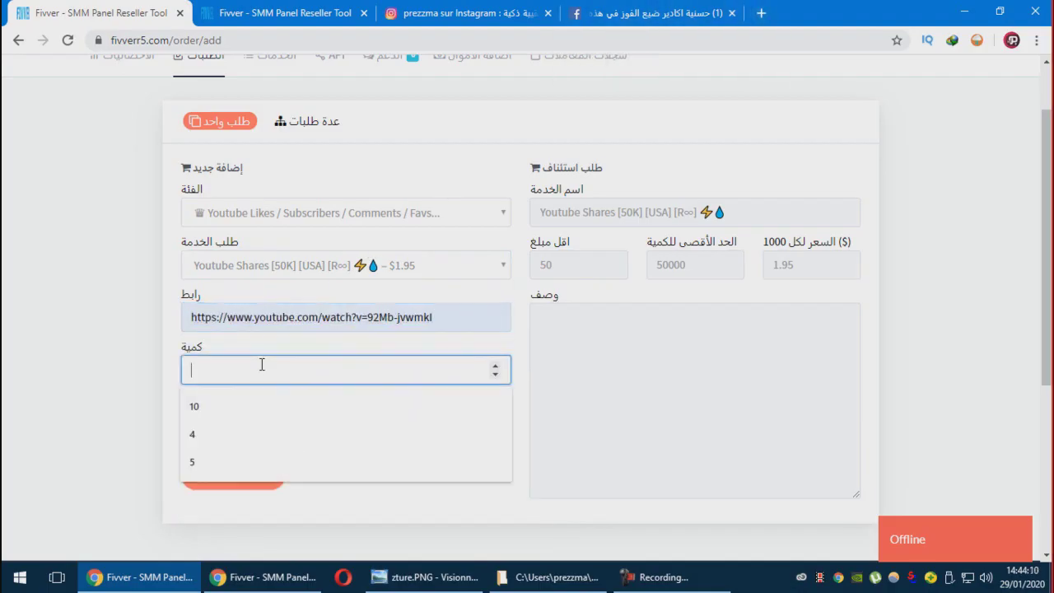
type("500")
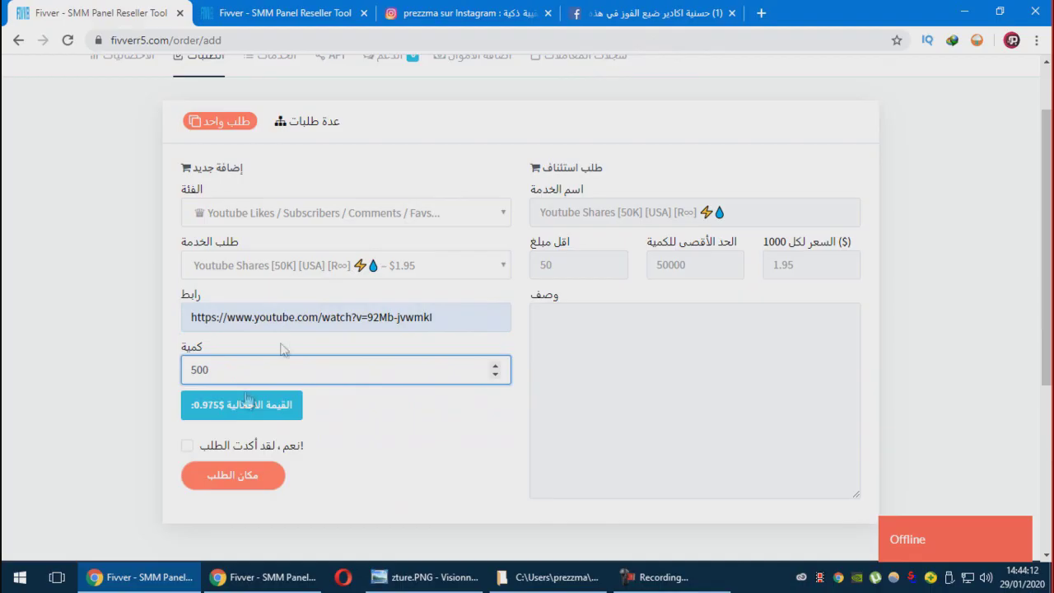
left_click(187, 446)
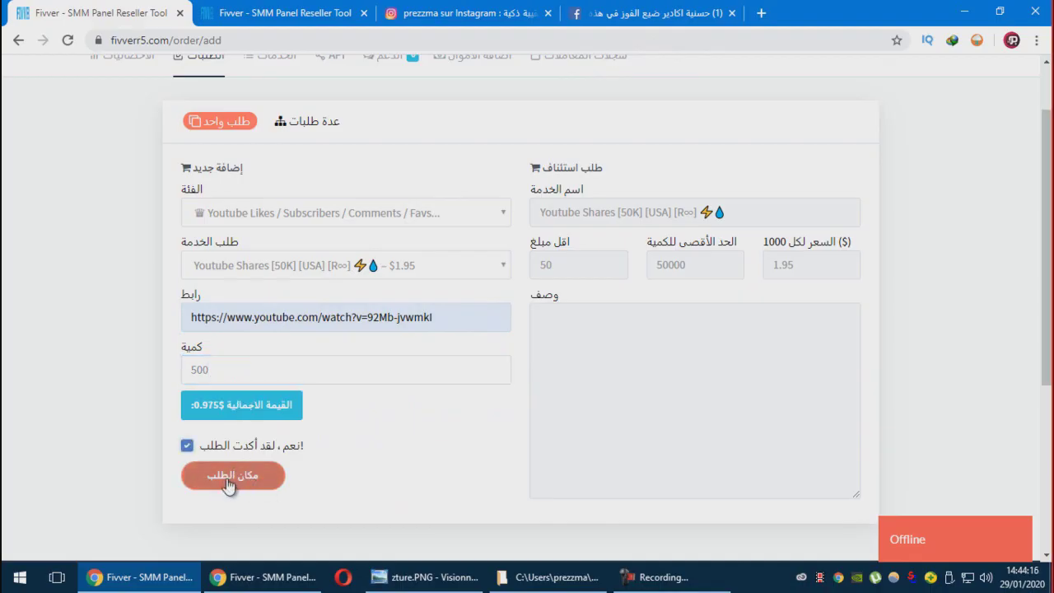
Open the services page and look over the names, prices and order limits under Instagram Likes [BOTS - LQ].
scroll(557, 400, "up", 1)
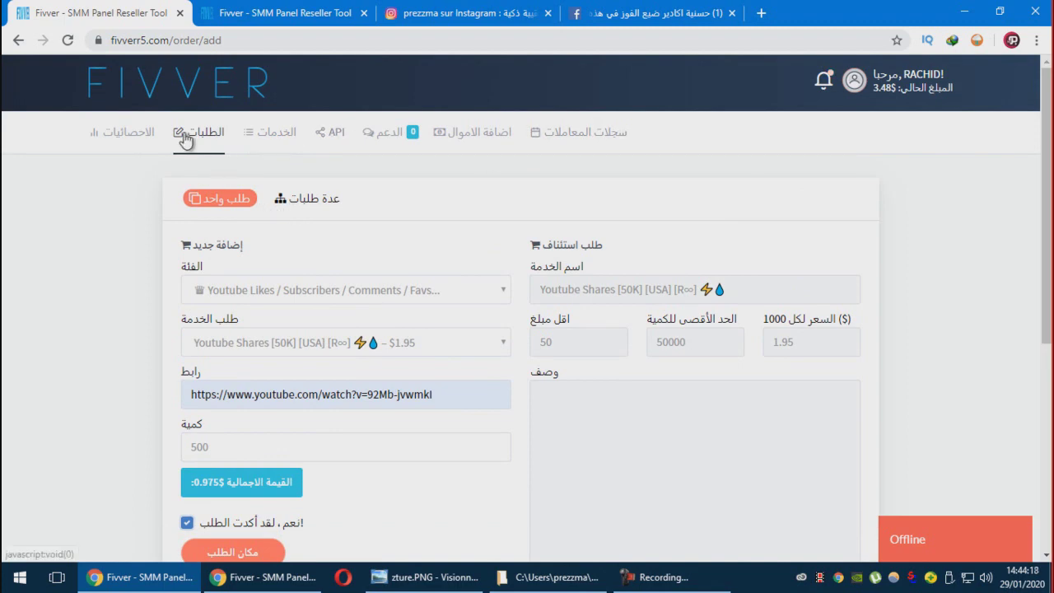
left_click(284, 141)
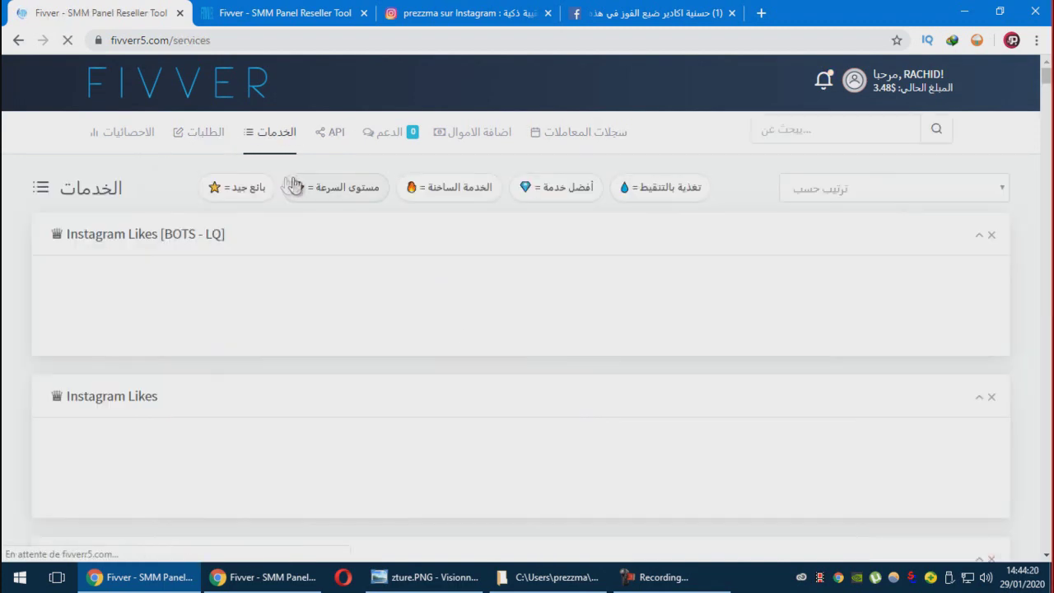
scroll(447, 252, "down", 2)
scroll(885, 327, "up", 2)
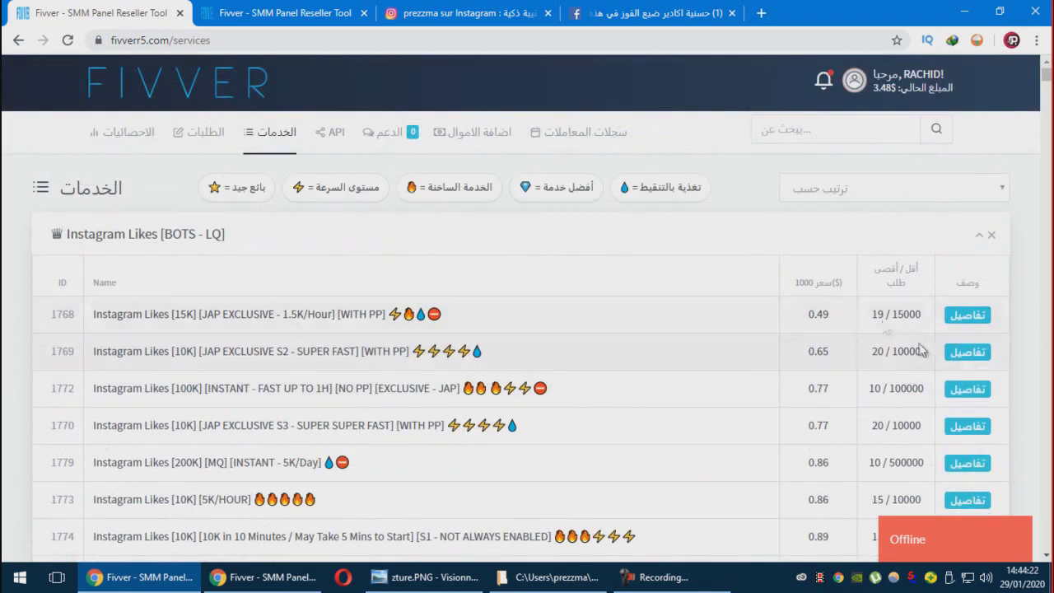
scroll(984, 288, "down", 1)
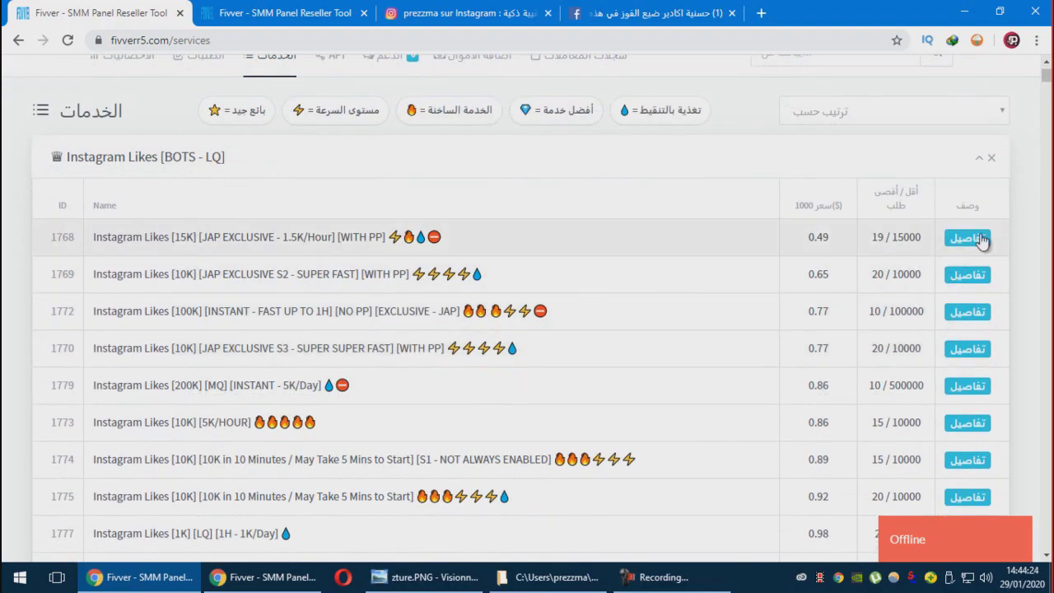
scroll(362, 226, "down", 2)
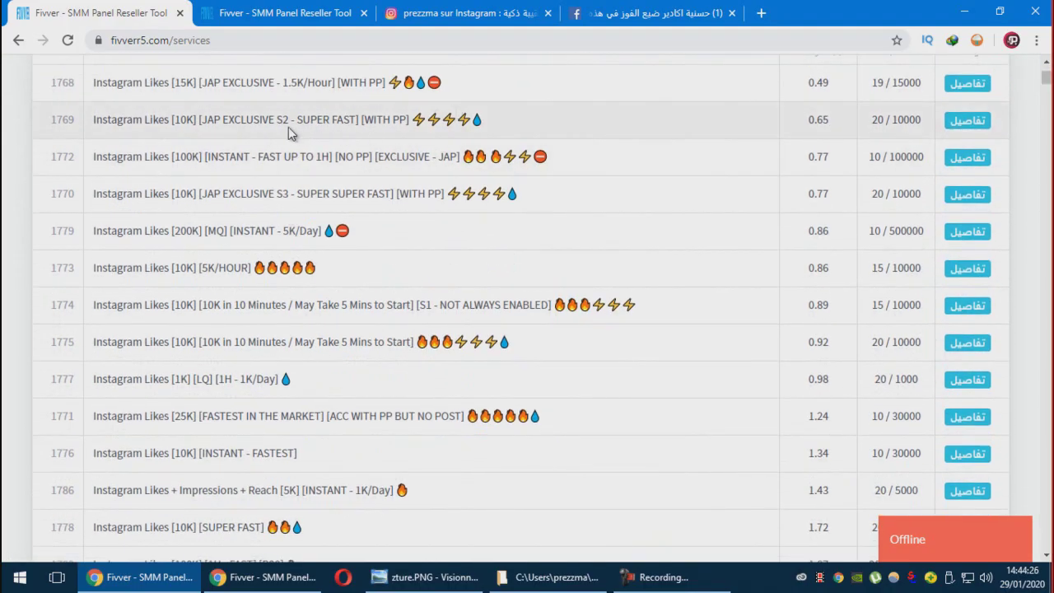
scroll(429, 148, "down", 1)
scroll(428, 181, "down", 10)
scroll(430, 200, "up", 10)
scroll(333, 249, "up", 5)
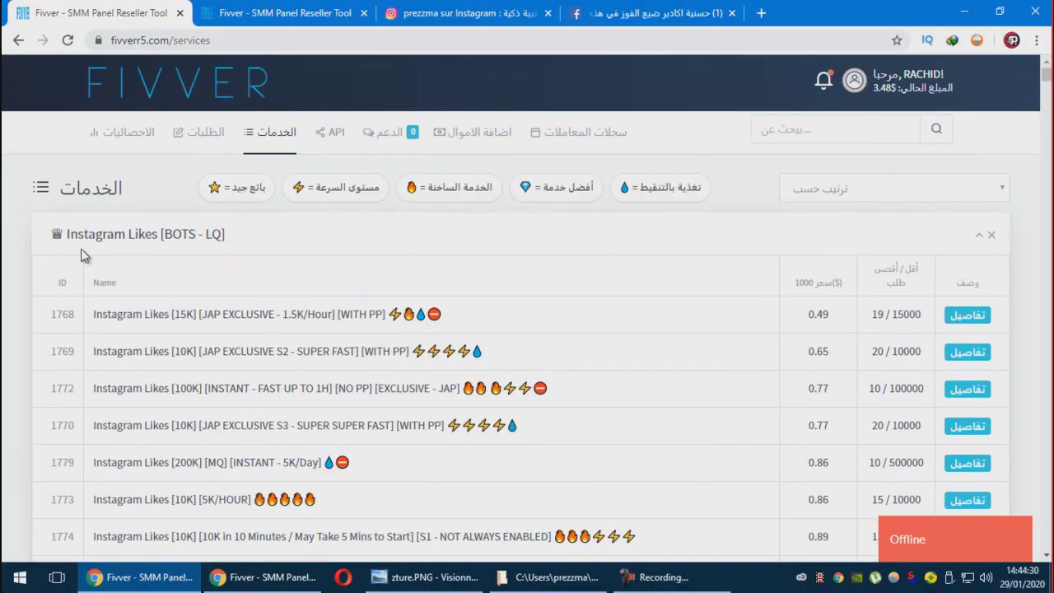
Examine the Instagram service categories from Likes and POWER Likes through Followers to Views, and return to the start of the services list.
scroll(155, 286, "down", 6)
scroll(156, 286, "down", 12)
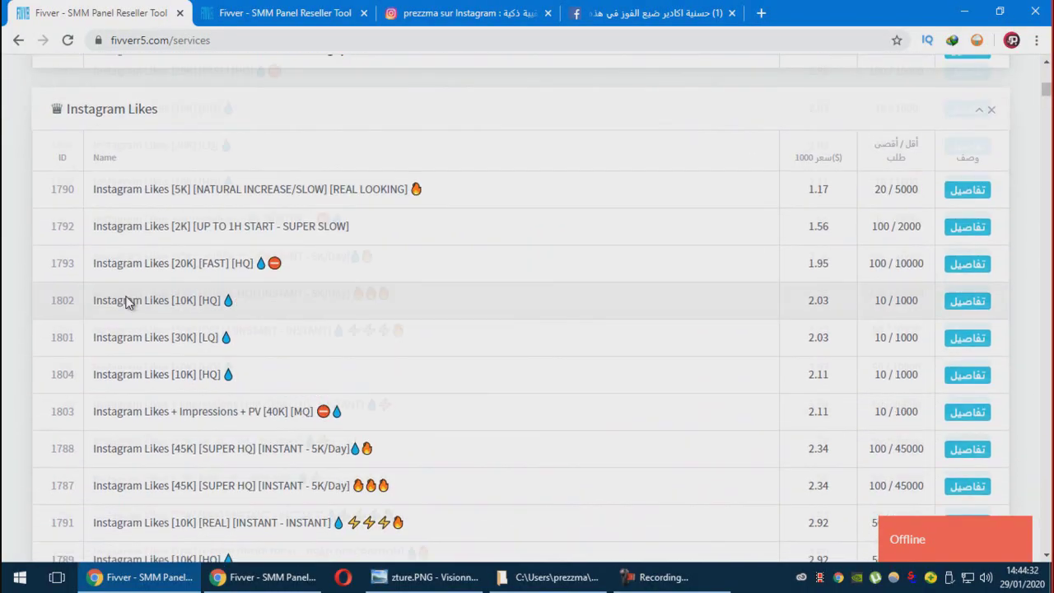
scroll(156, 236, "down", 4)
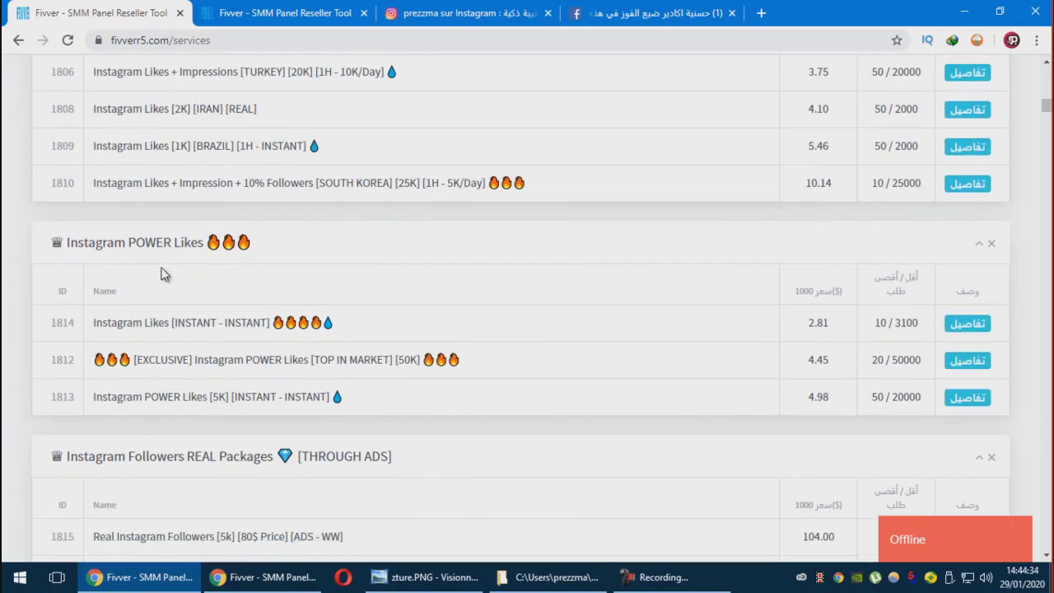
scroll(162, 245, "up", 4)
scroll(225, 233, "down", 4)
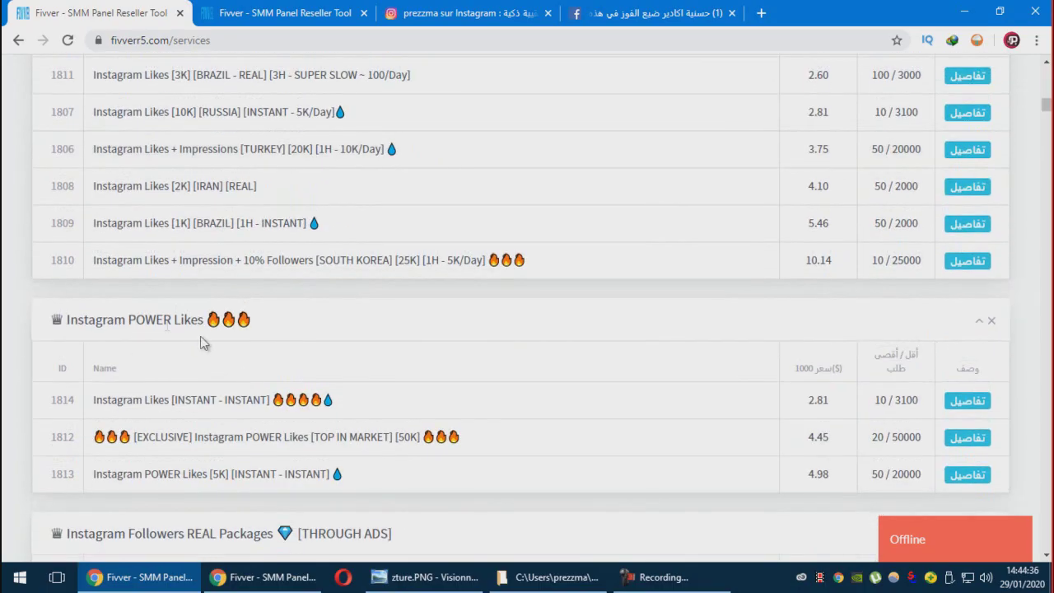
scroll(185, 347, "down", 7)
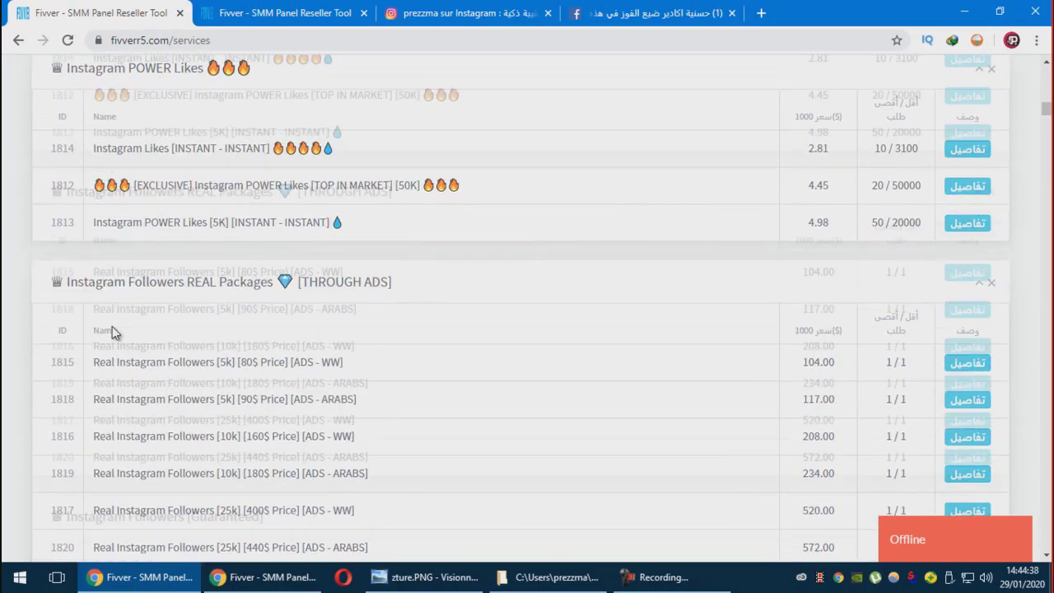
scroll(249, 203, "down", 10)
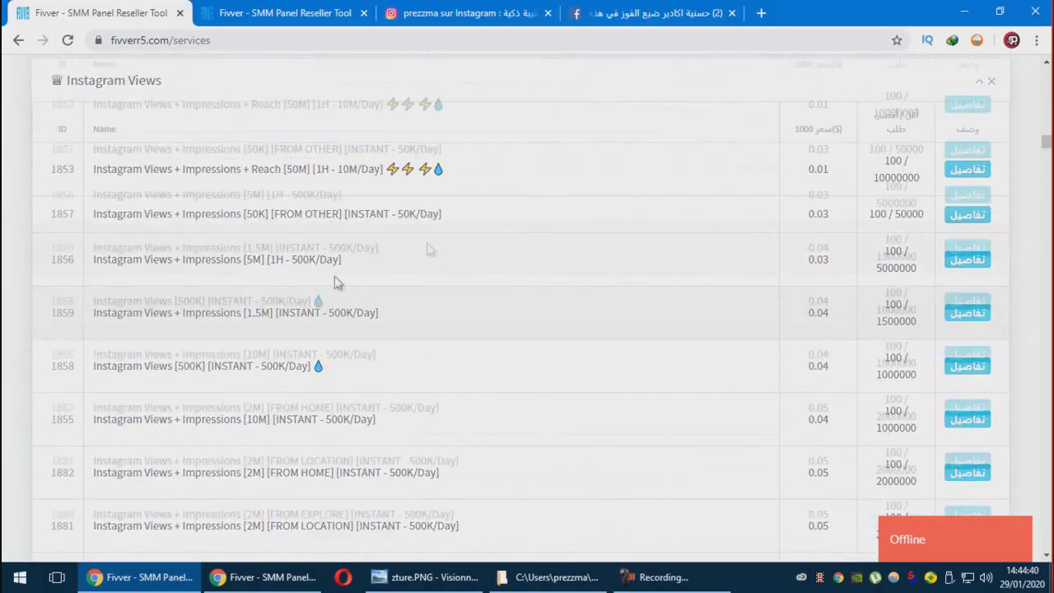
left_click_drag(1046, 157, 1045, 74)
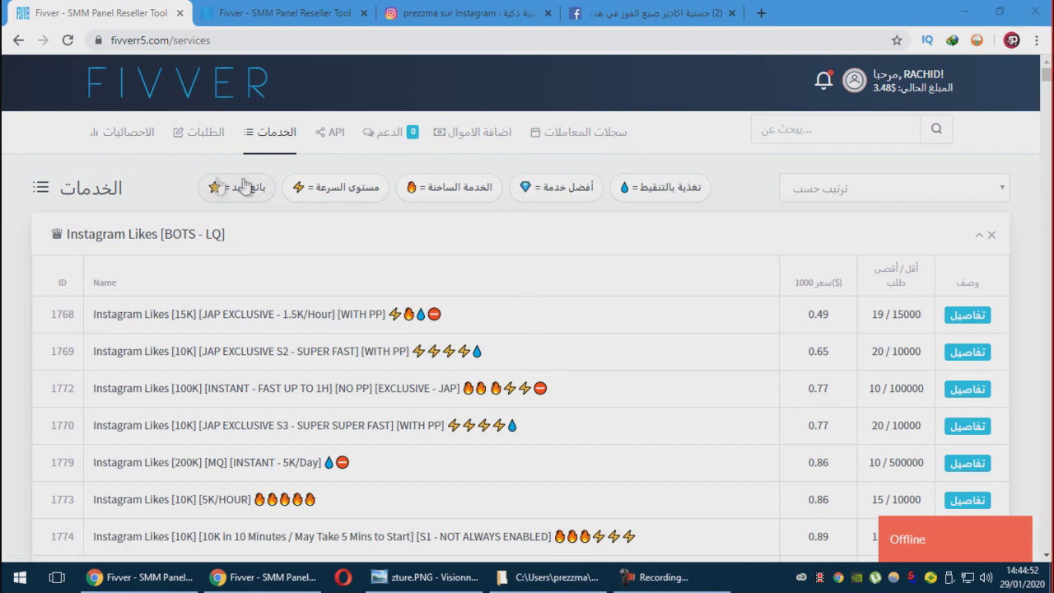
Open the order history, check the likes on the ordered Facebook photo in its browser tab, and return to the history.
left_click(198, 131)
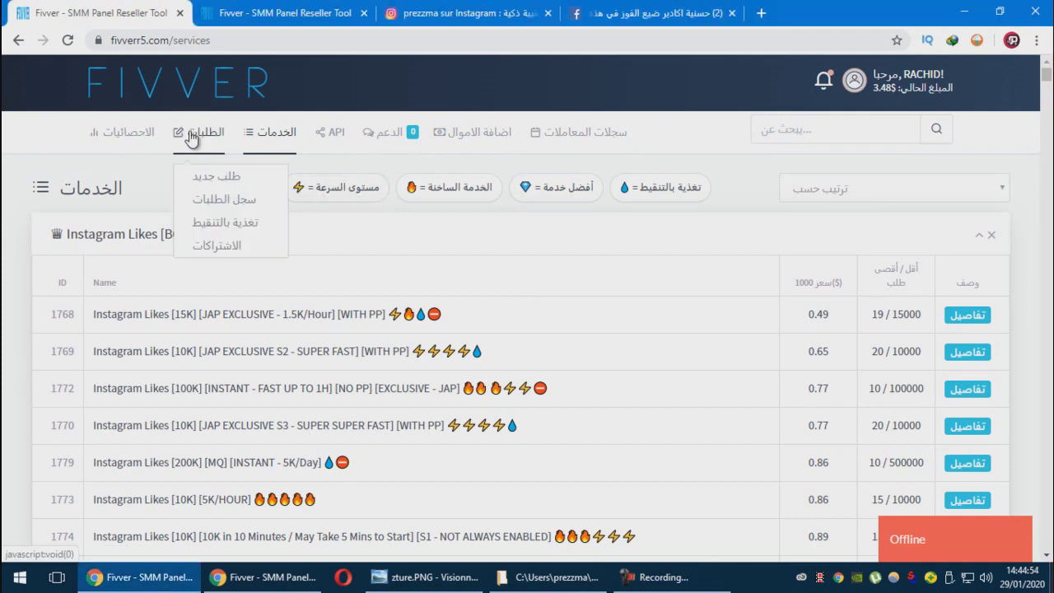
left_click(238, 202)
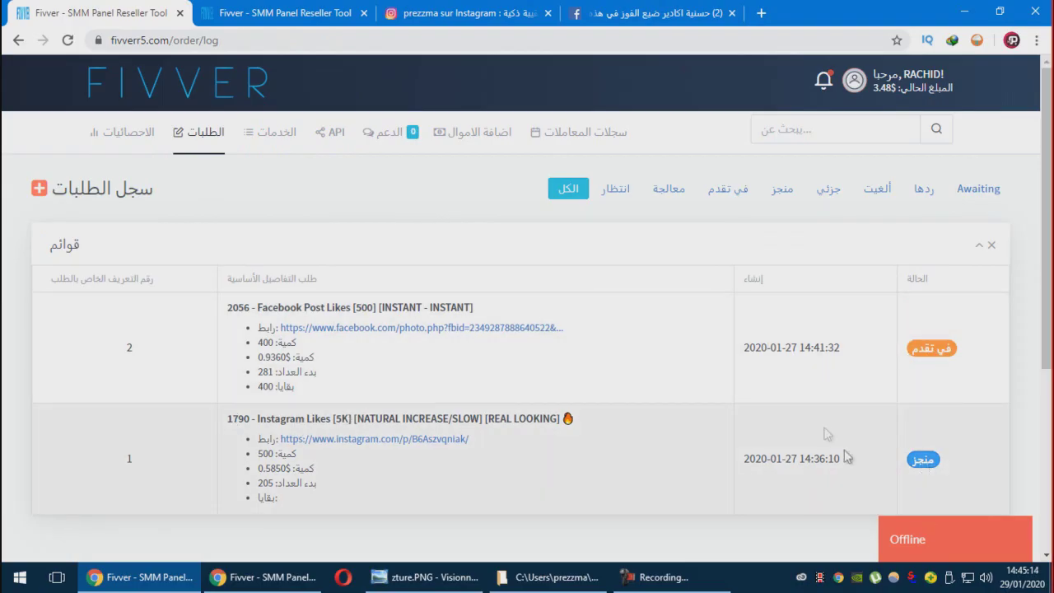
left_click(595, 11)
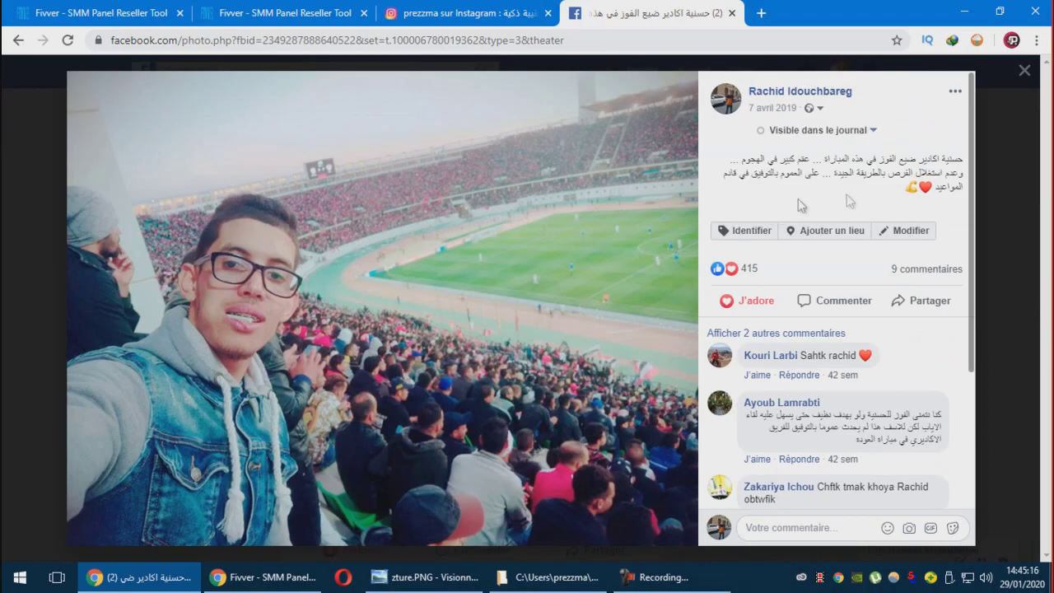
left_click(99, 12)
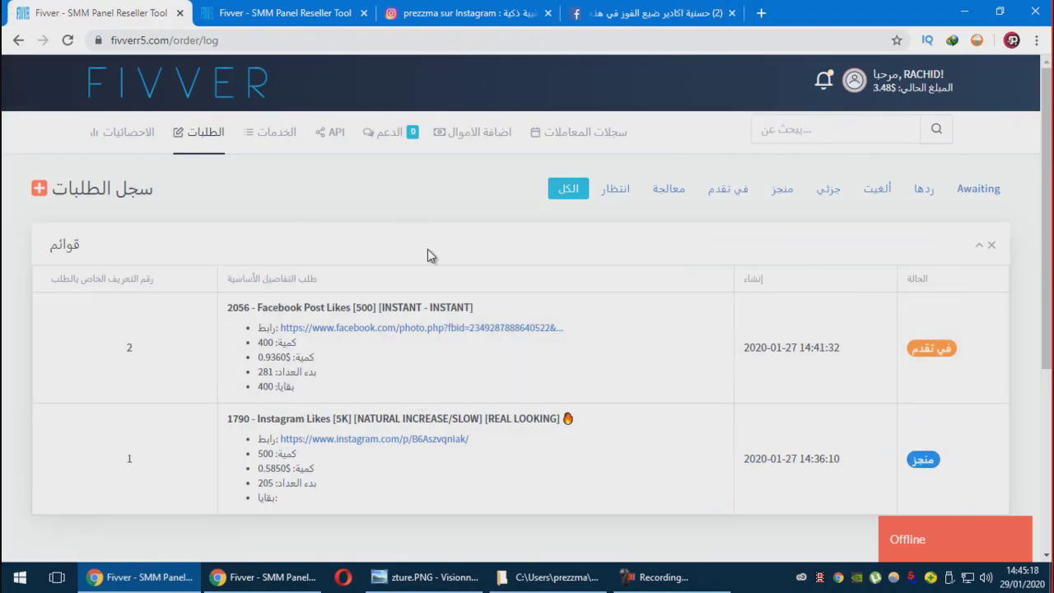